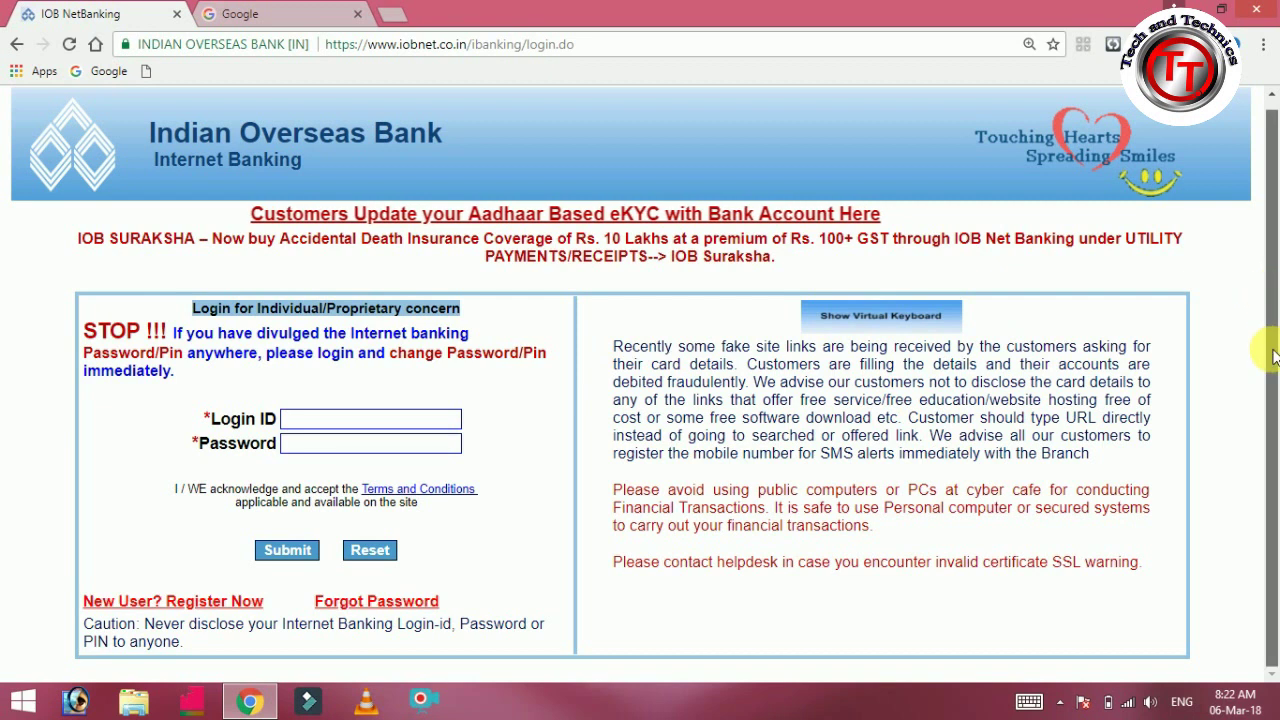
# - Log in with the Login ID and credentials, then zoom the welcome page in
pyautogui.click(405, 421)
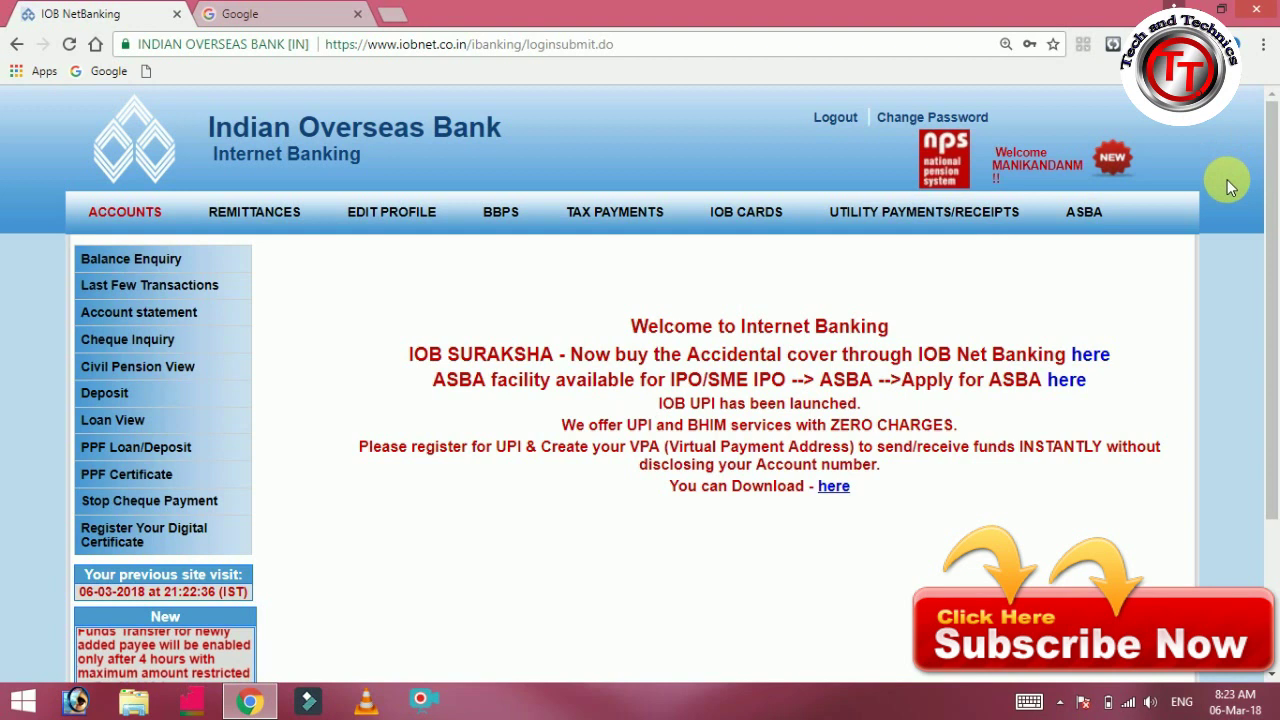
pyautogui.moveTo(1273, 202); pyautogui.dragTo(1273, 203)
pyautogui.scroll(-1, 1273, 202)
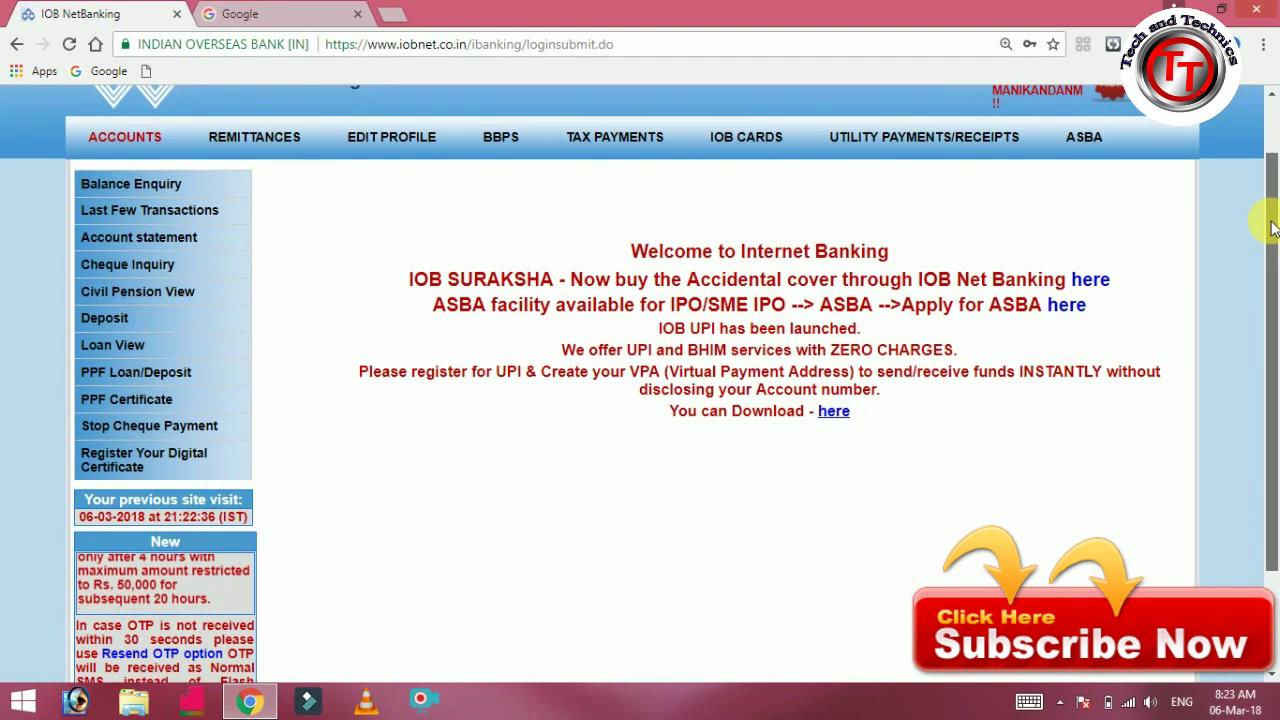
pyautogui.scroll(1, 1273, 206)
pyautogui.moveTo(1273, 210); pyautogui.dragTo(1273, 173)
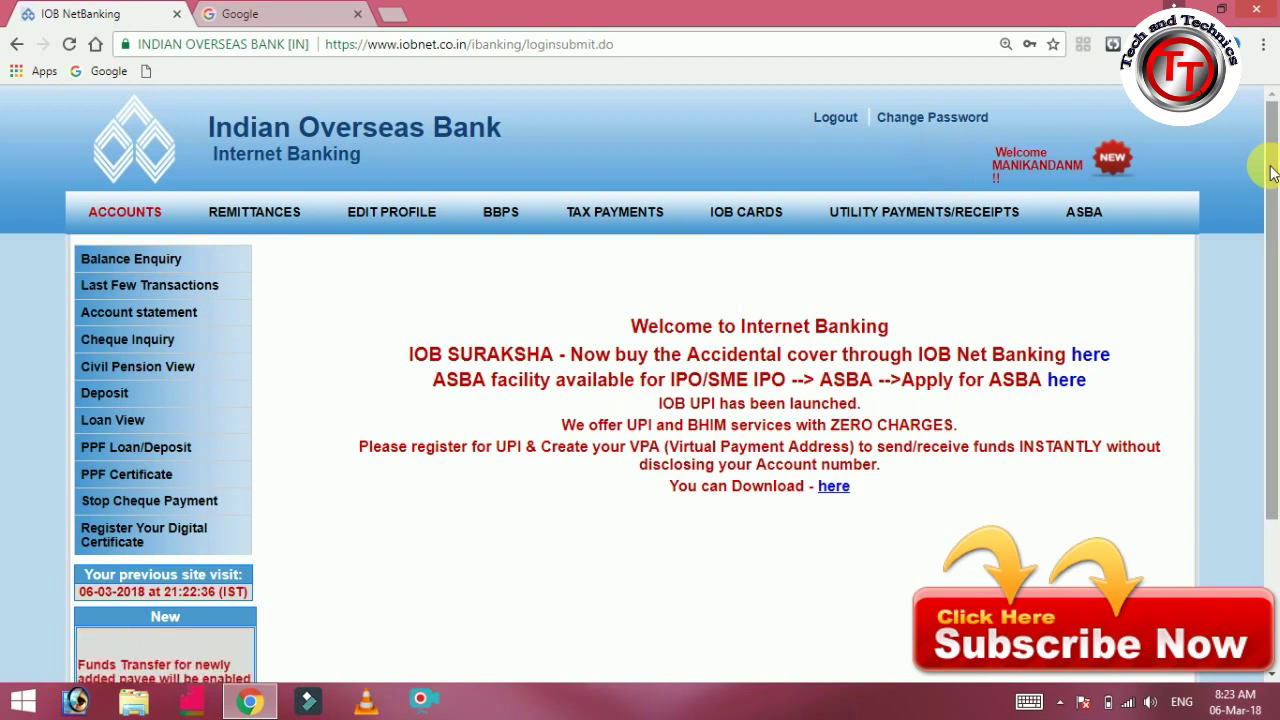
pyautogui.hotkey('ctrl', '+')
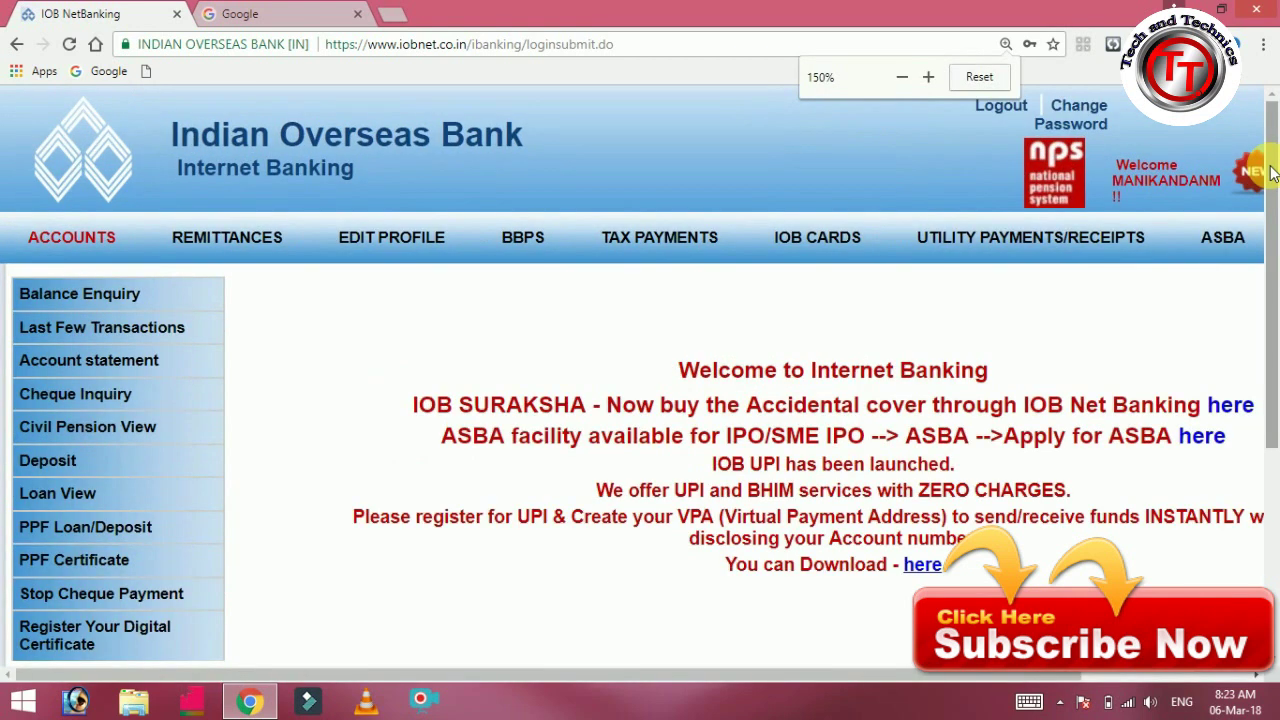
# - In REMITTANCES, choose Add Payee for an IOB account to reach the Within IOB page
pyautogui.click(221, 243)
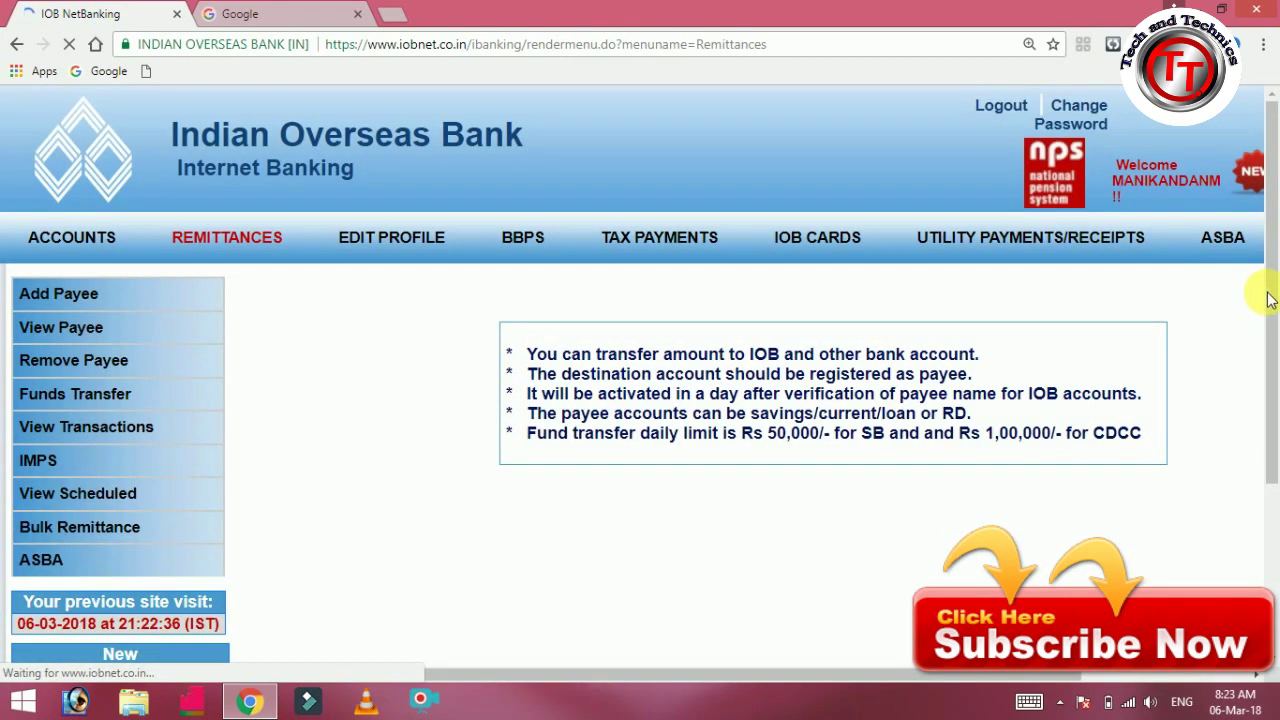
pyautogui.moveTo(1268, 302); pyautogui.dragTo(1272, 345)
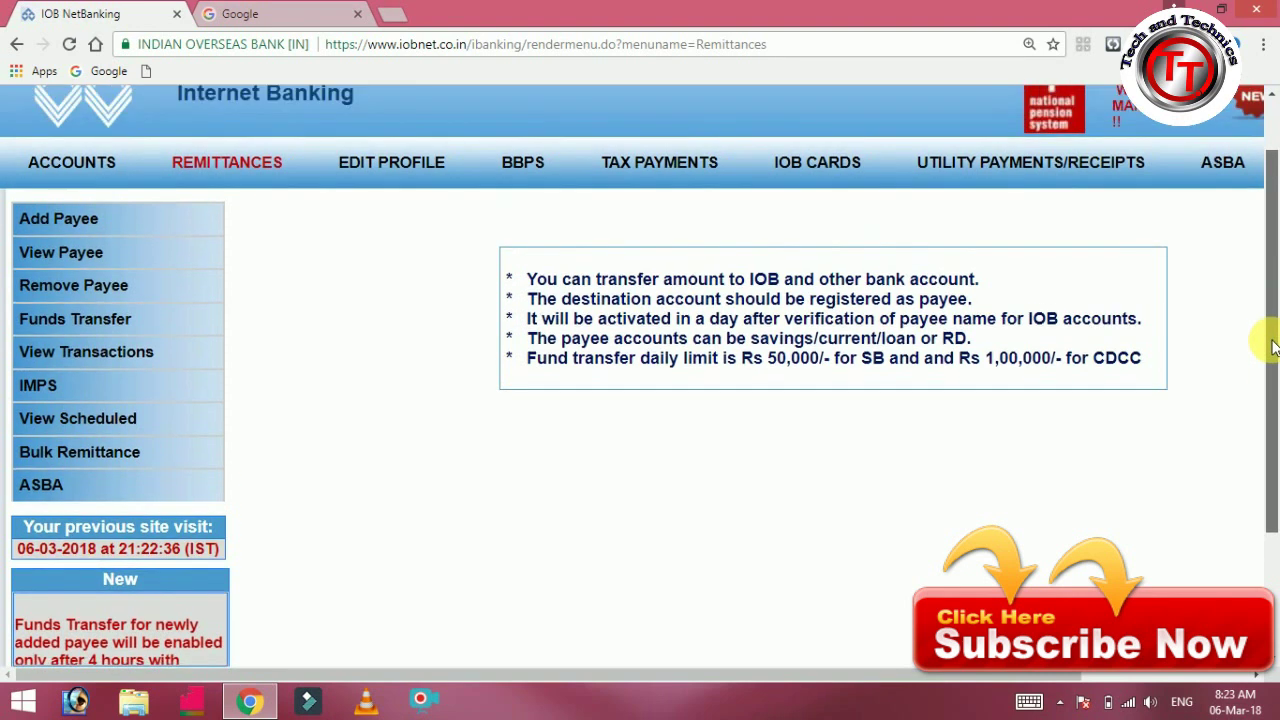
pyautogui.moveTo(170, 226)
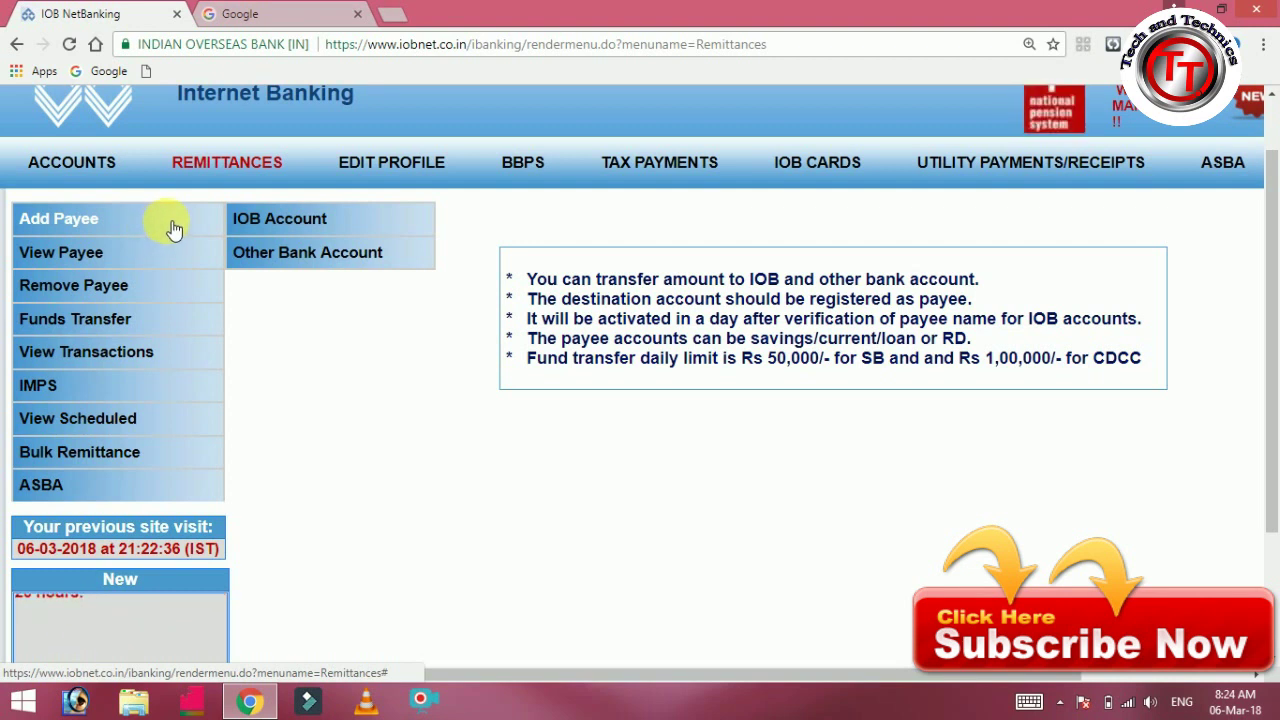
pyautogui.click(260, 224)
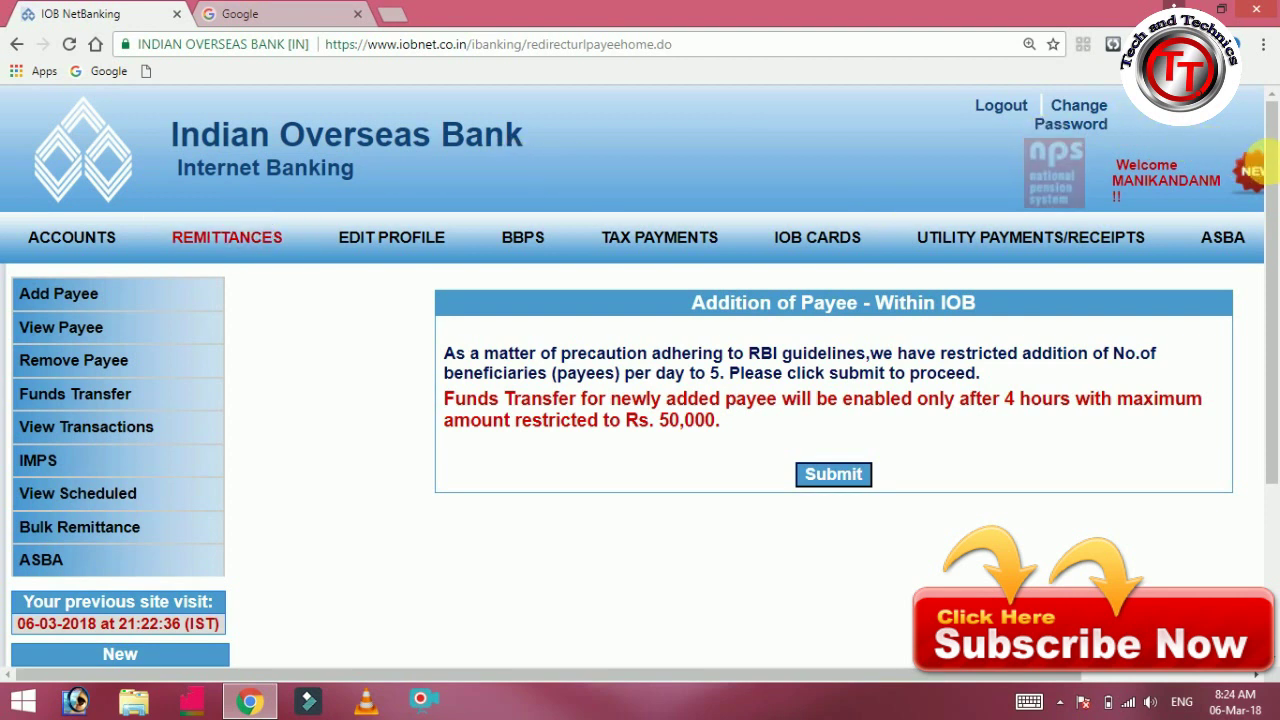
# - Submit the Addition of Payee – Within IOB notice to reach the entry form
pyautogui.moveTo(1273, 170); pyautogui.dragTo(1273, 192)
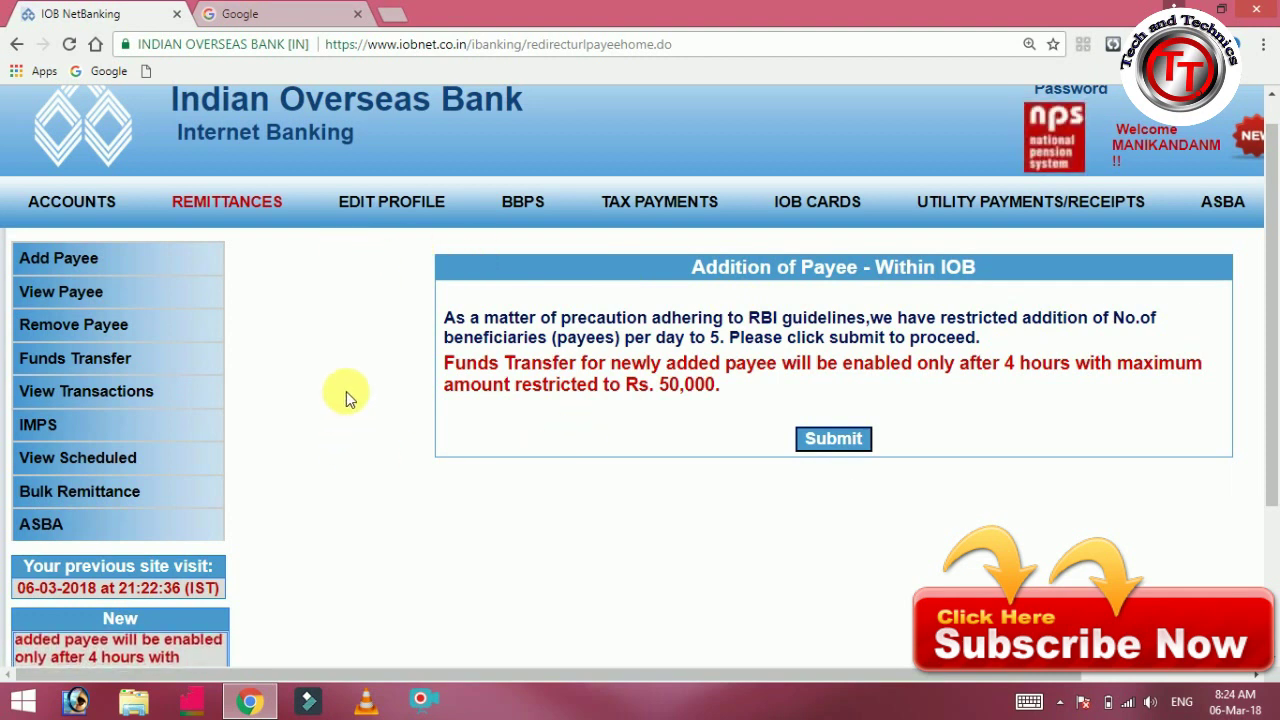
pyautogui.click(833, 439)
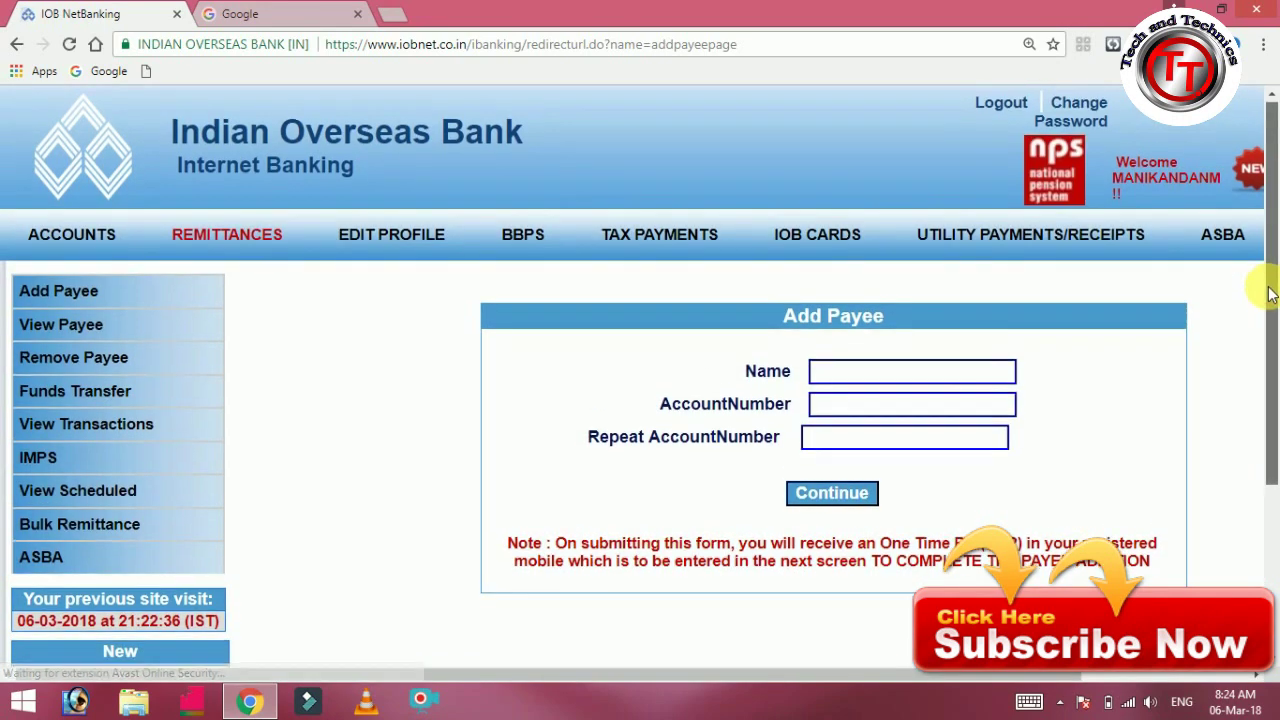
# - Enter the payee's name and account number, and paste the number into Repeat AccountNumber
pyautogui.scroll(-1, 1265, 300)
pyautogui.moveTo(1268, 313); pyautogui.dragTo(1268, 333)
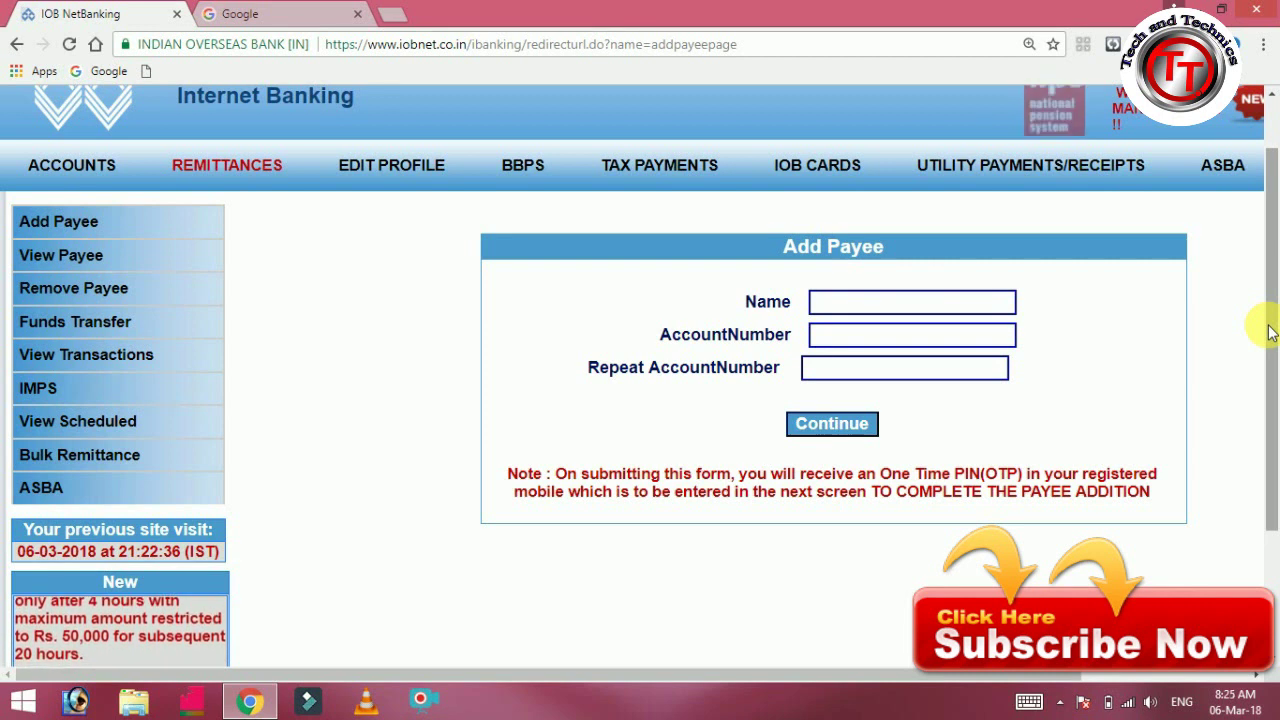
pyautogui.moveTo(1268, 335)
pyautogui.mouseDown()
pyautogui.moveTo(1266, 306)
pyautogui.moveTo(1268, 357)
pyautogui.mouseUp()
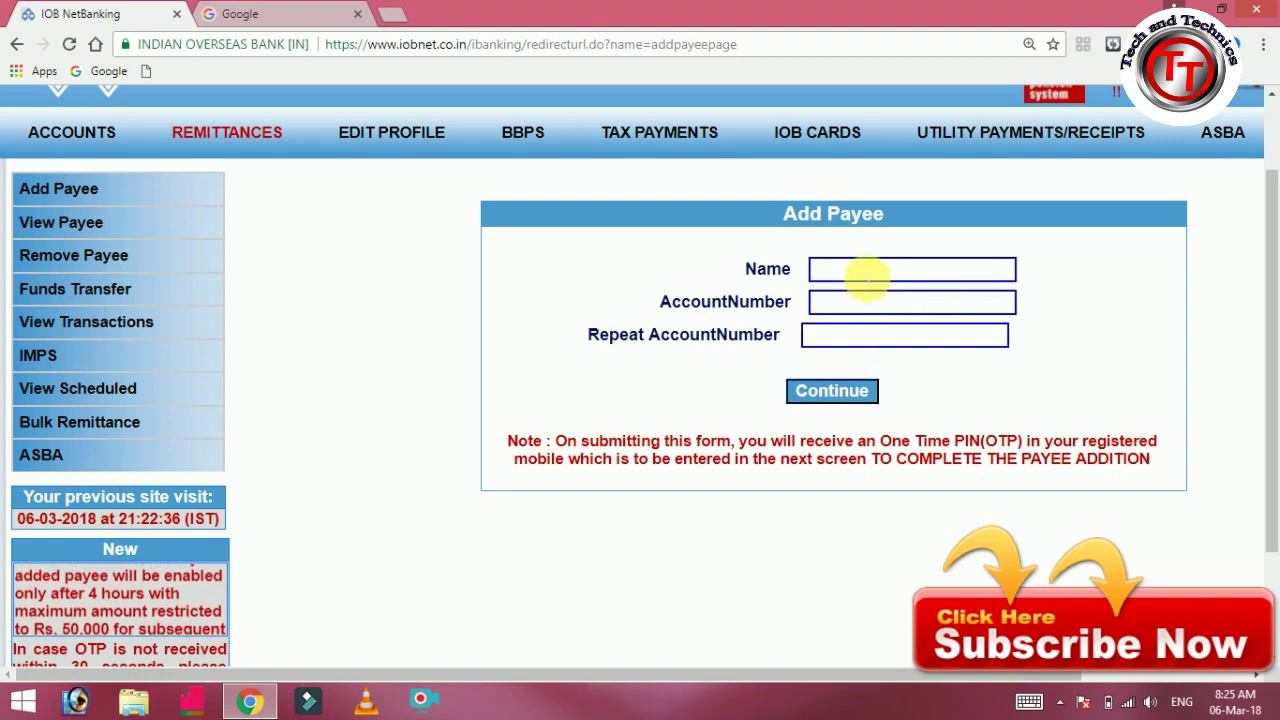
pyautogui.click(866, 279)
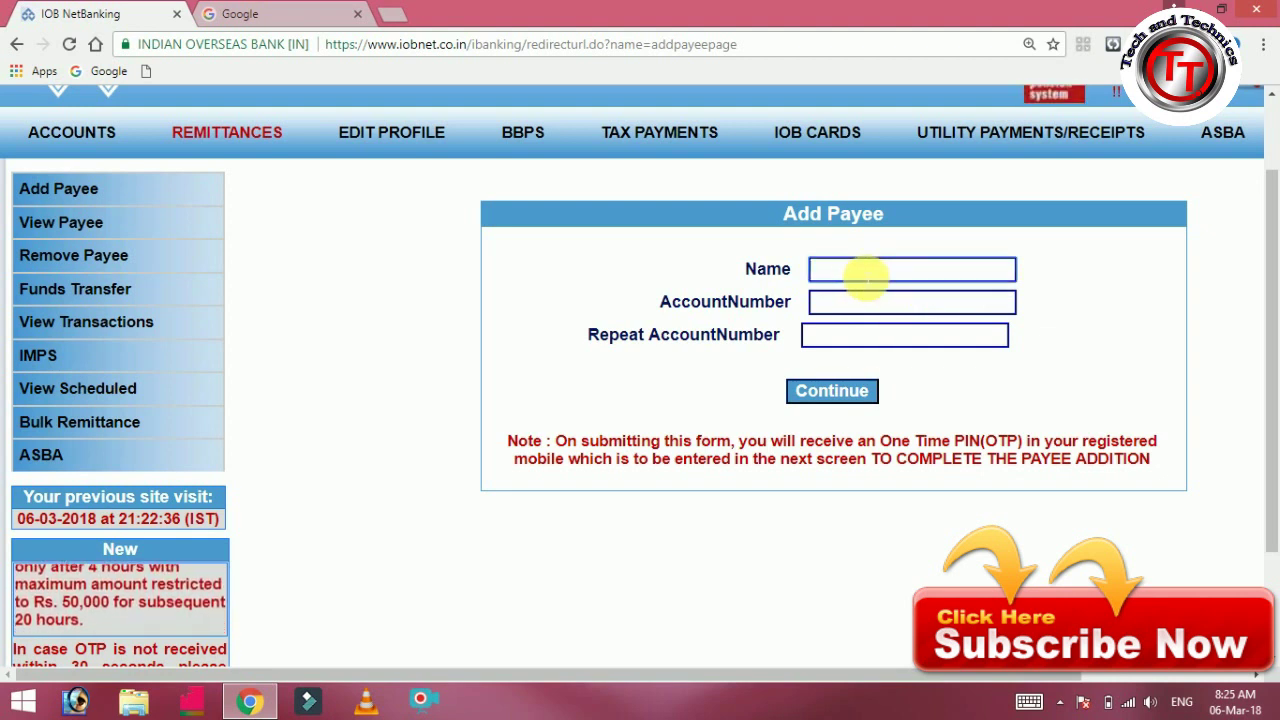
pyautogui.write('muth')
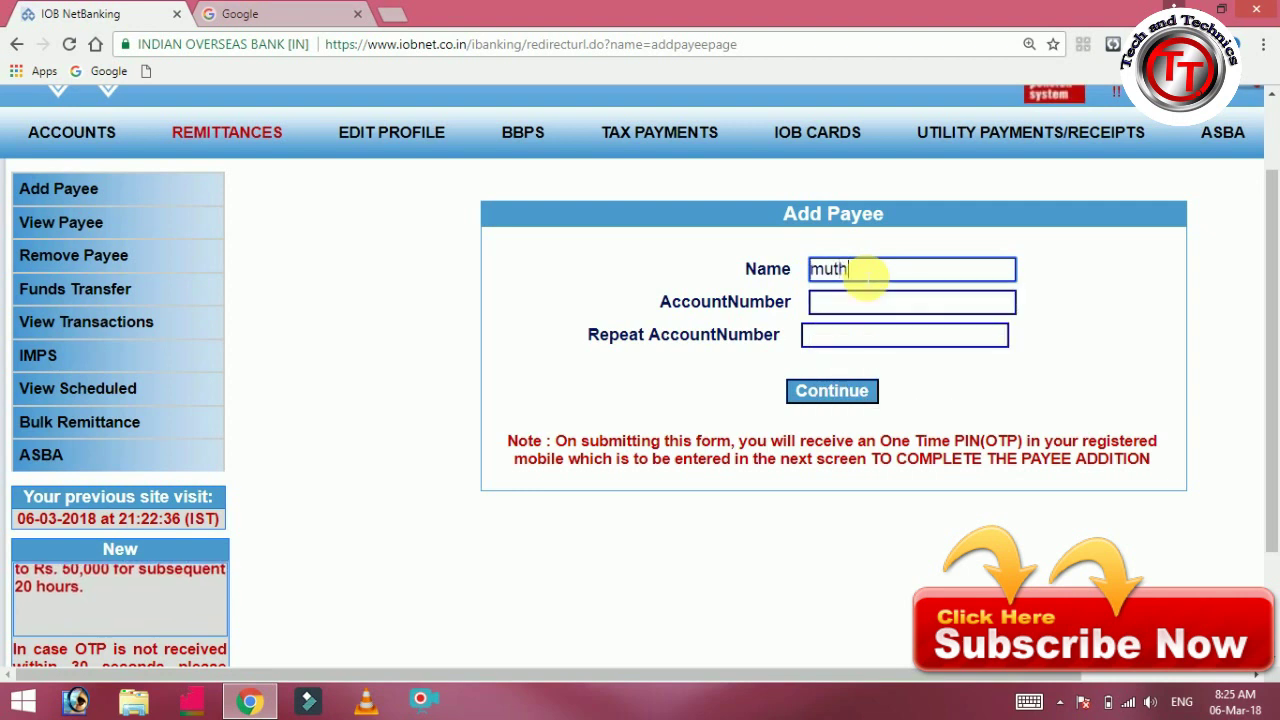
pyautogui.write('uganesh')
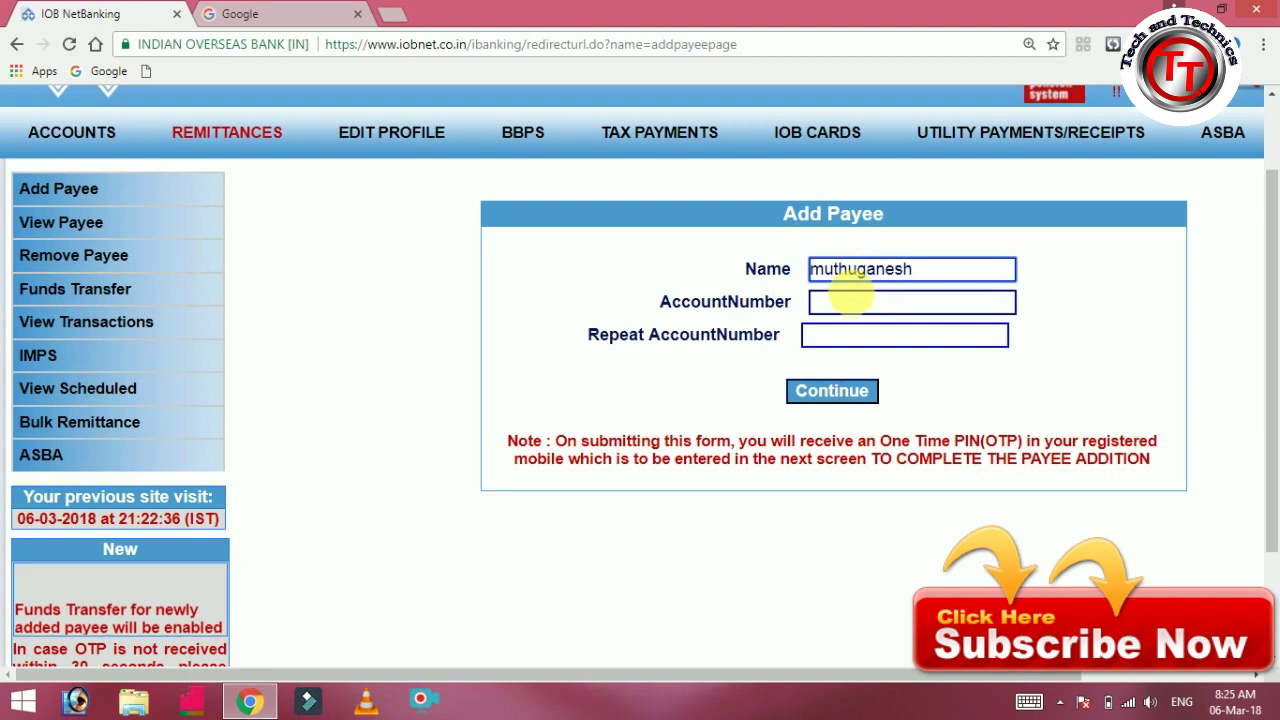
pyautogui.click(874, 312)
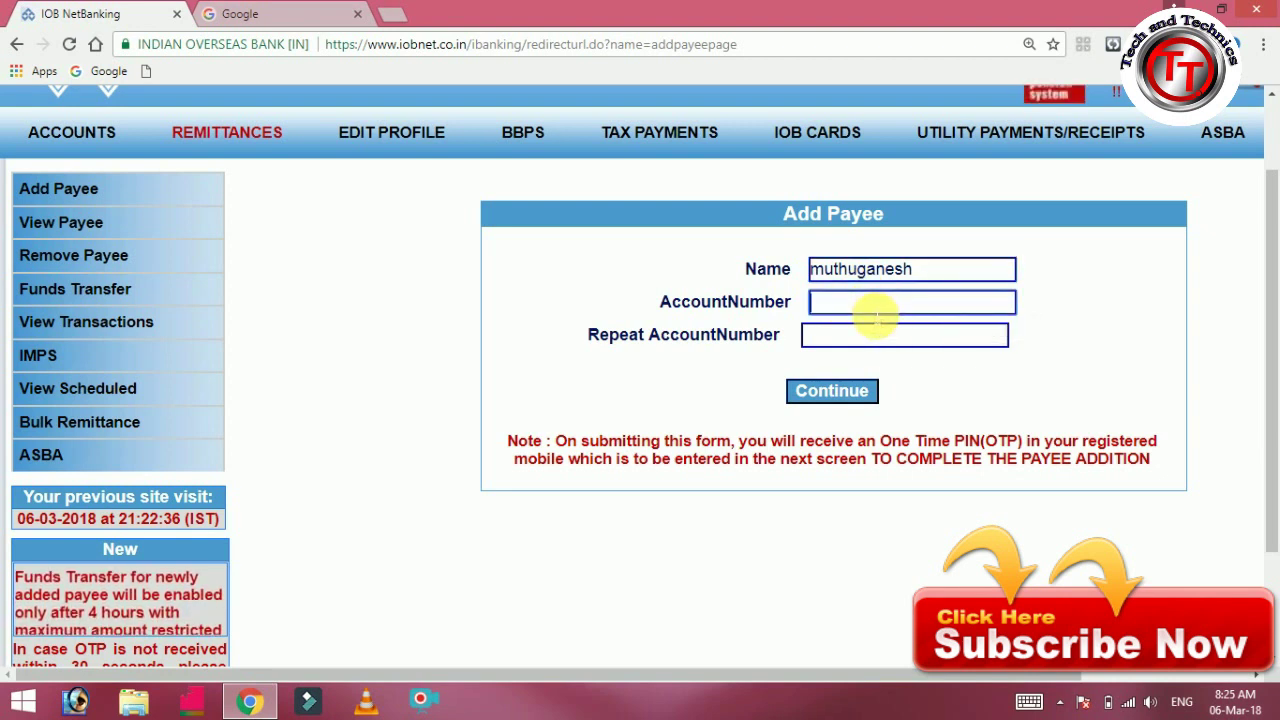
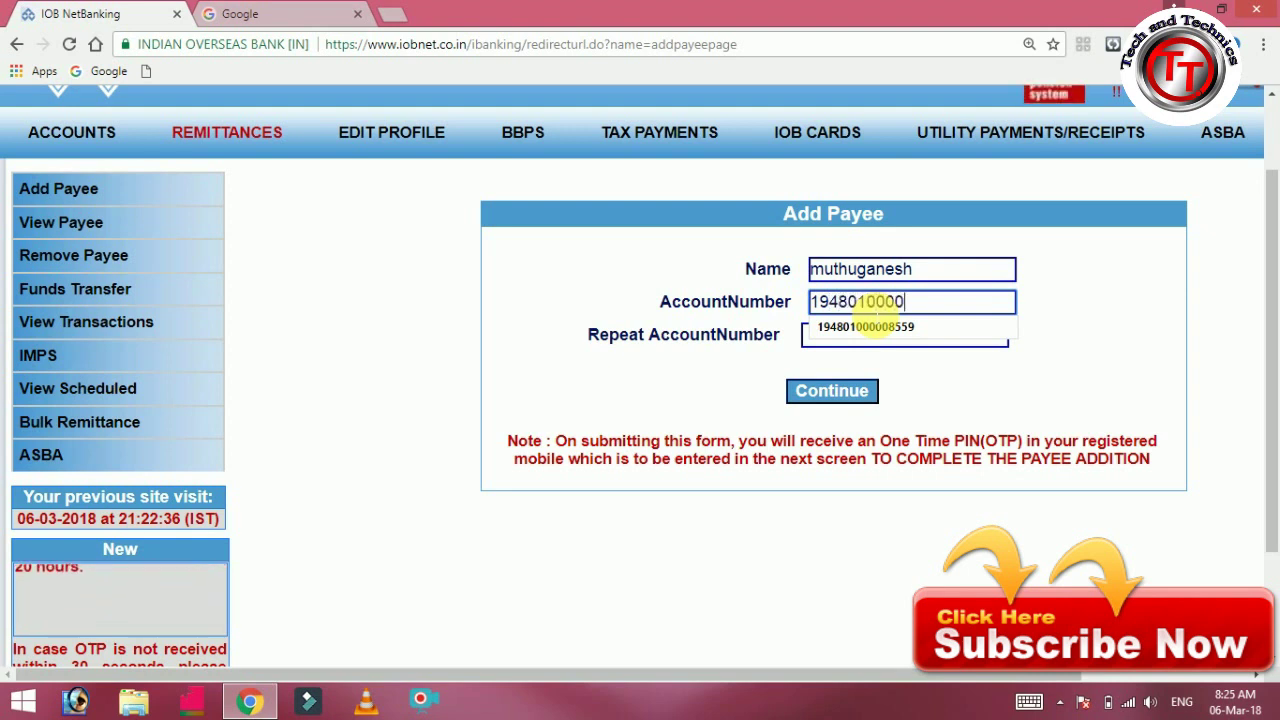
pyautogui.click(884, 340)
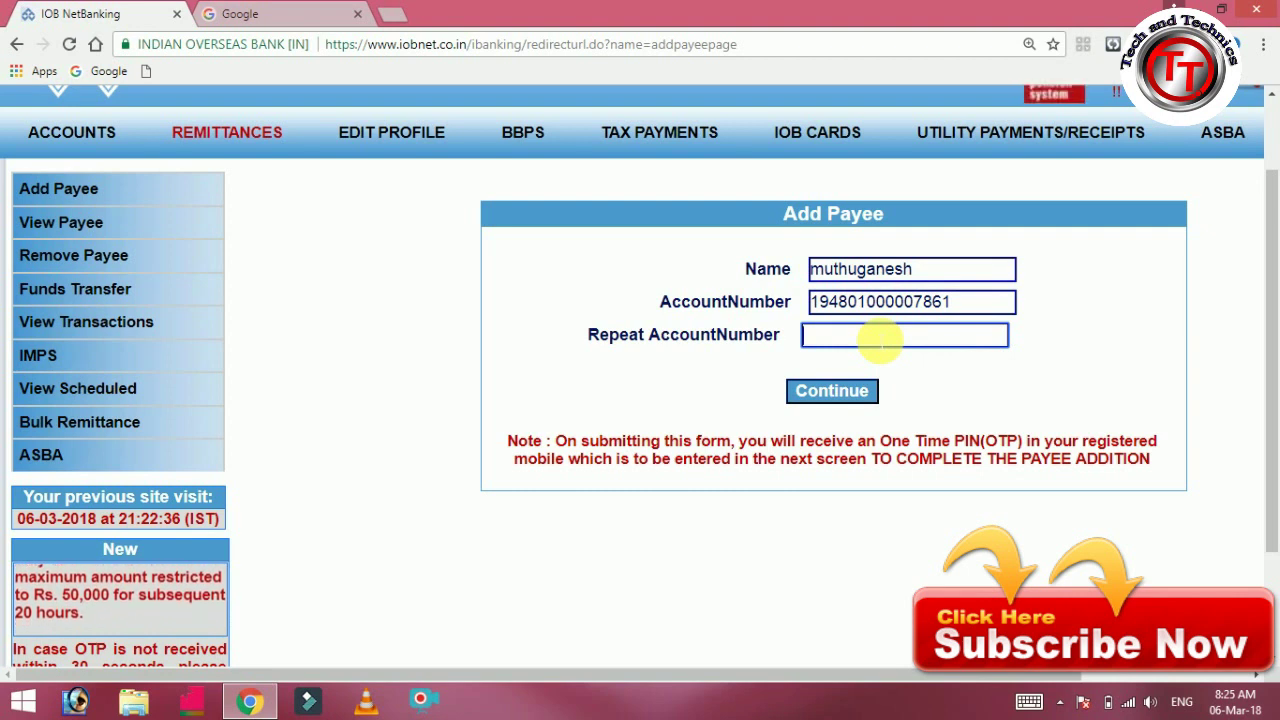
pyautogui.hotkey('ctrl', 'v')
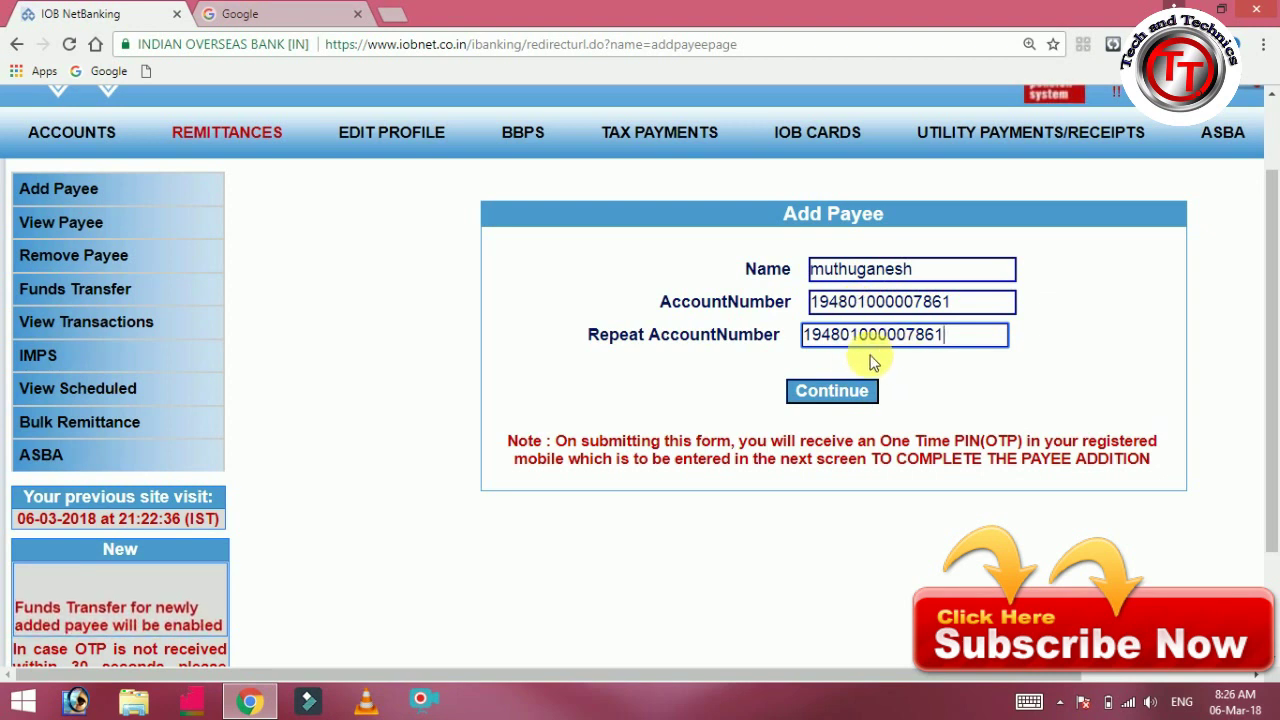
# - Submit the payee details and accept the 'Name entered is different from SYSTEM name' warning
pyautogui.click(870, 394)
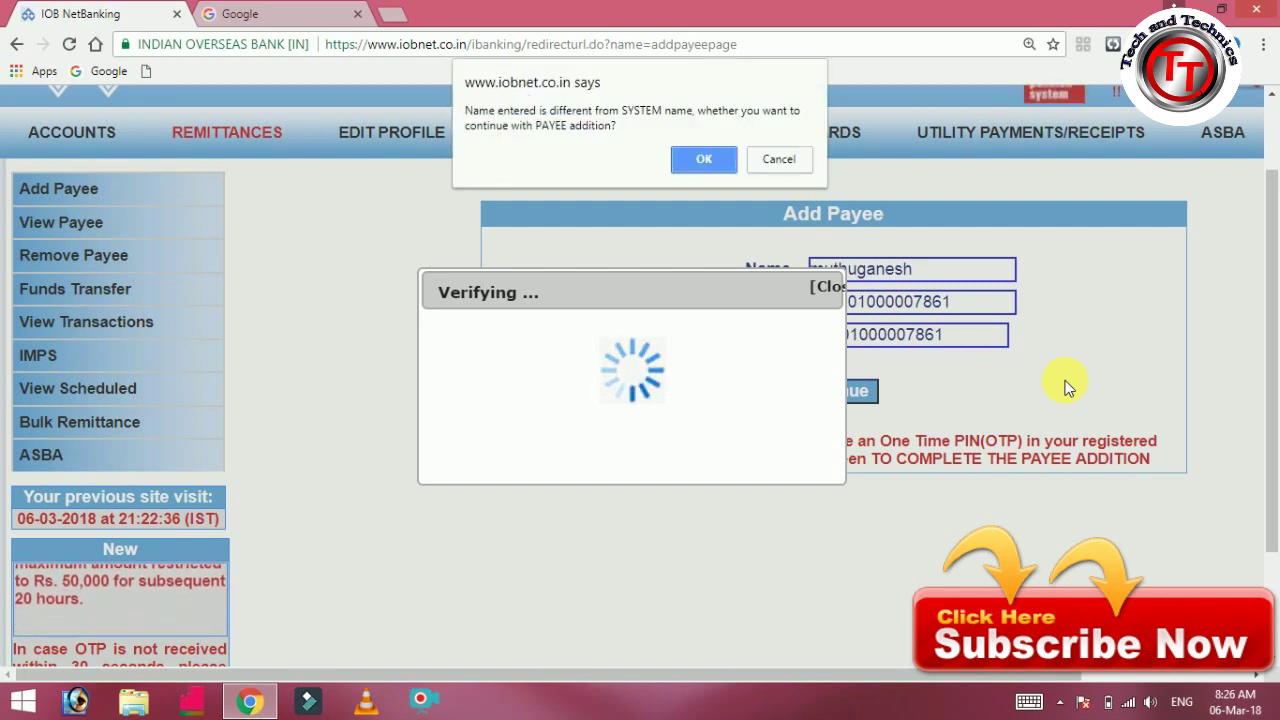
pyautogui.click(714, 158)
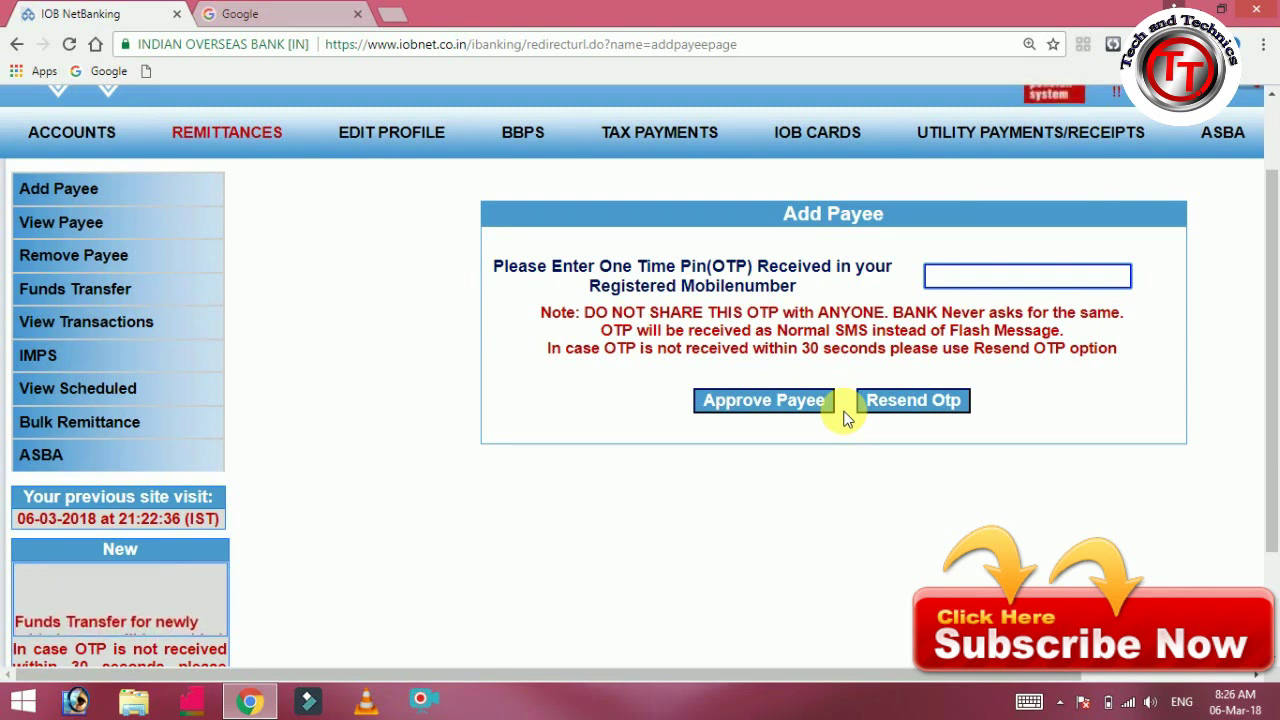
# - Enter the one-time PIN sent to the registered mobile and approve the payee
pyautogui.click(935, 276)
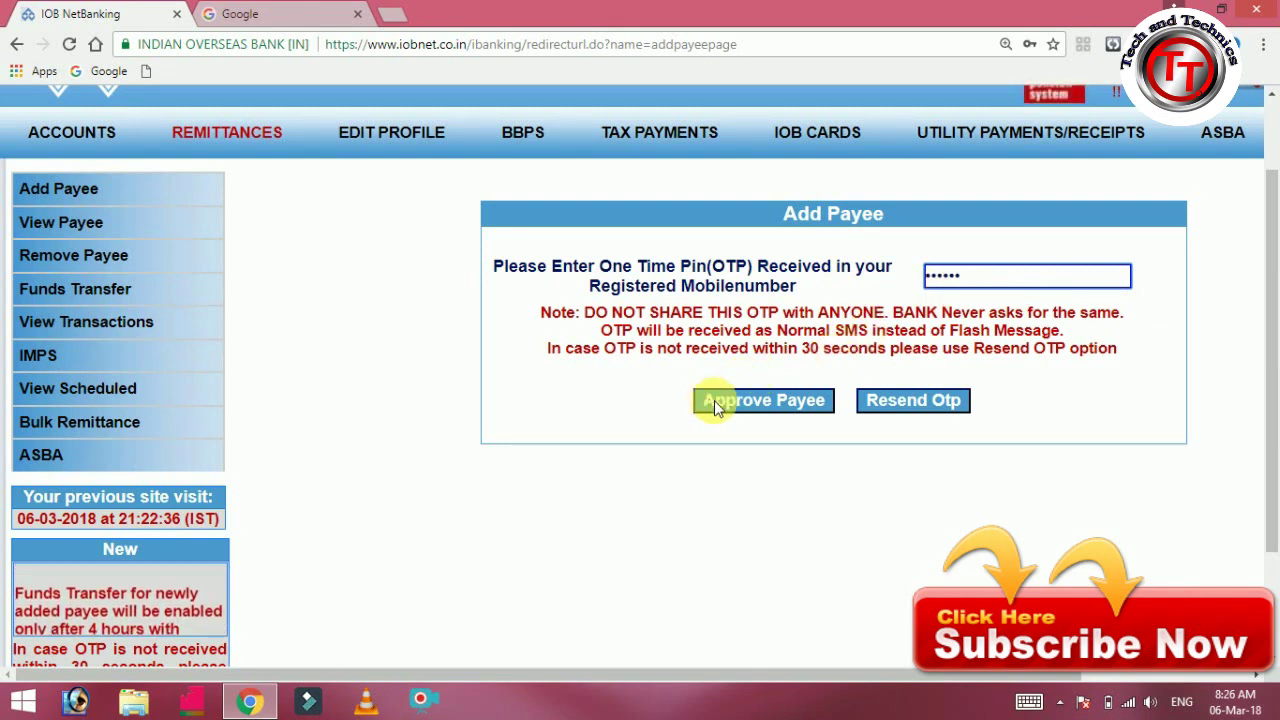
pyautogui.click(789, 405)
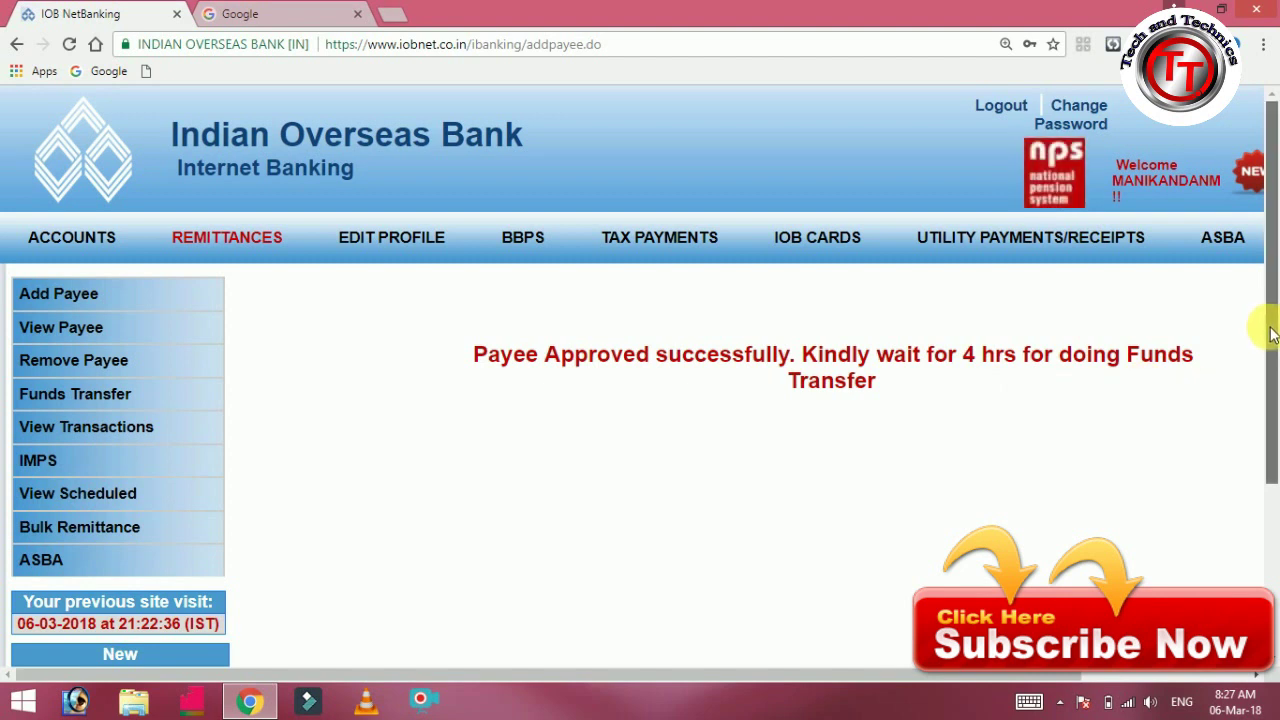
# - Open the View Payee list for IOB accounts
pyautogui.moveTo(1273, 340); pyautogui.dragTo(1270, 378)
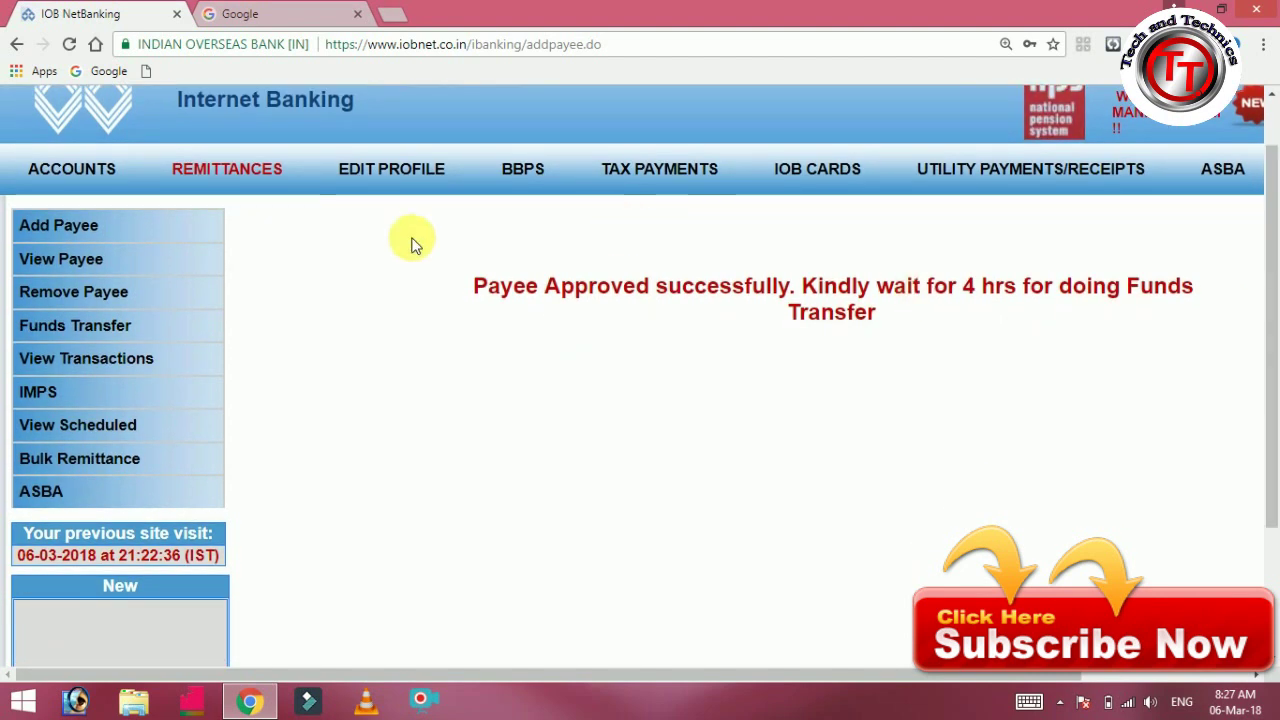
pyautogui.moveTo(191, 265)
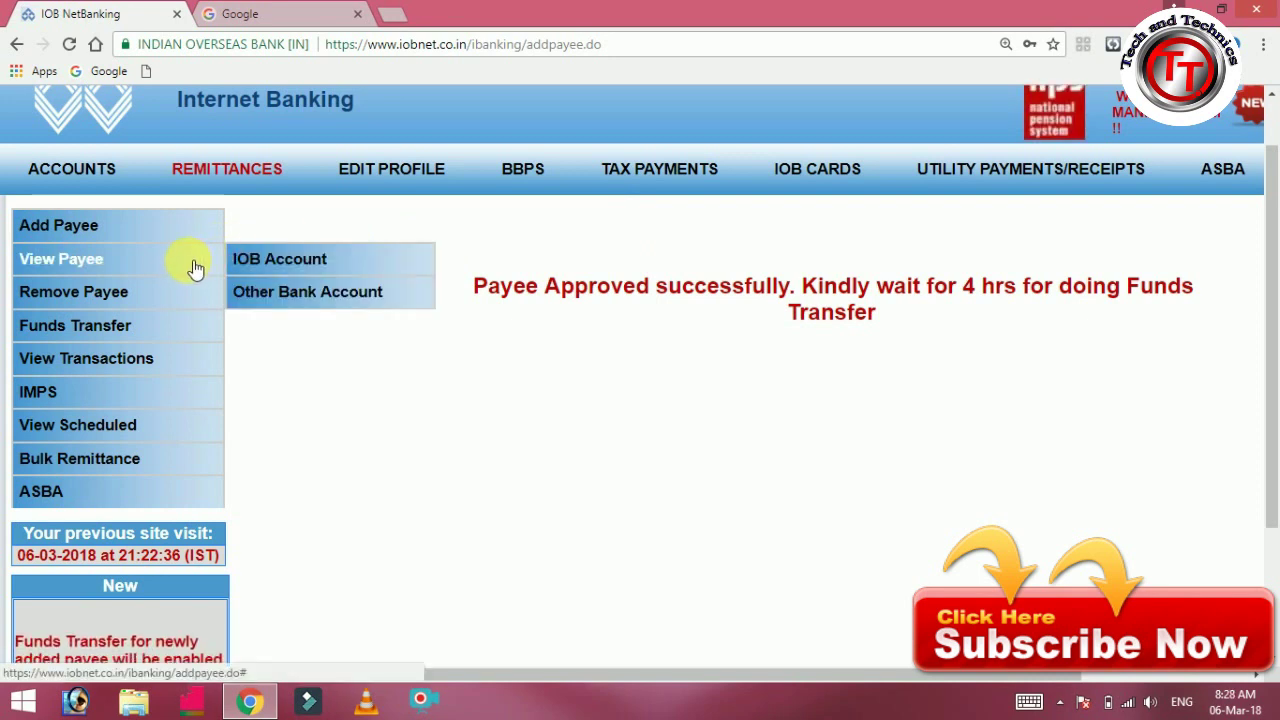
pyautogui.click(250, 262)
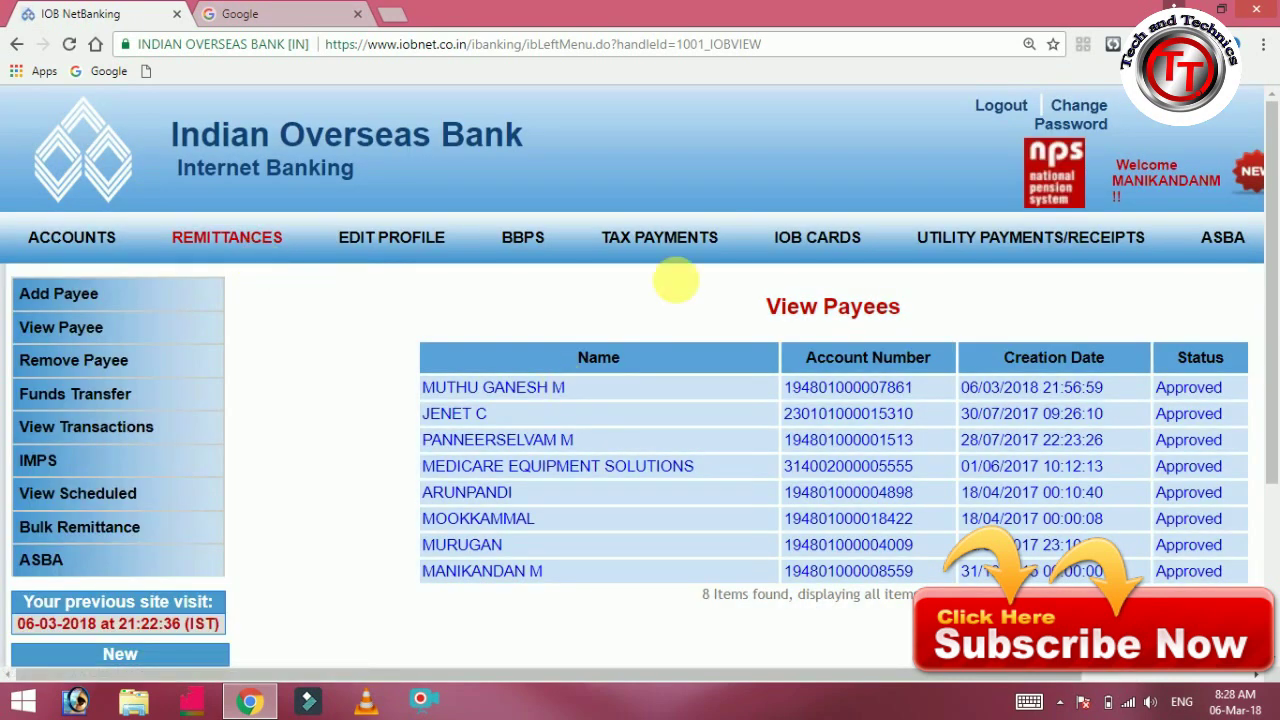
# - Check that the new payee, created 06/03/2018, shows as Approved
pyautogui.scroll(-1, 1272, 233)
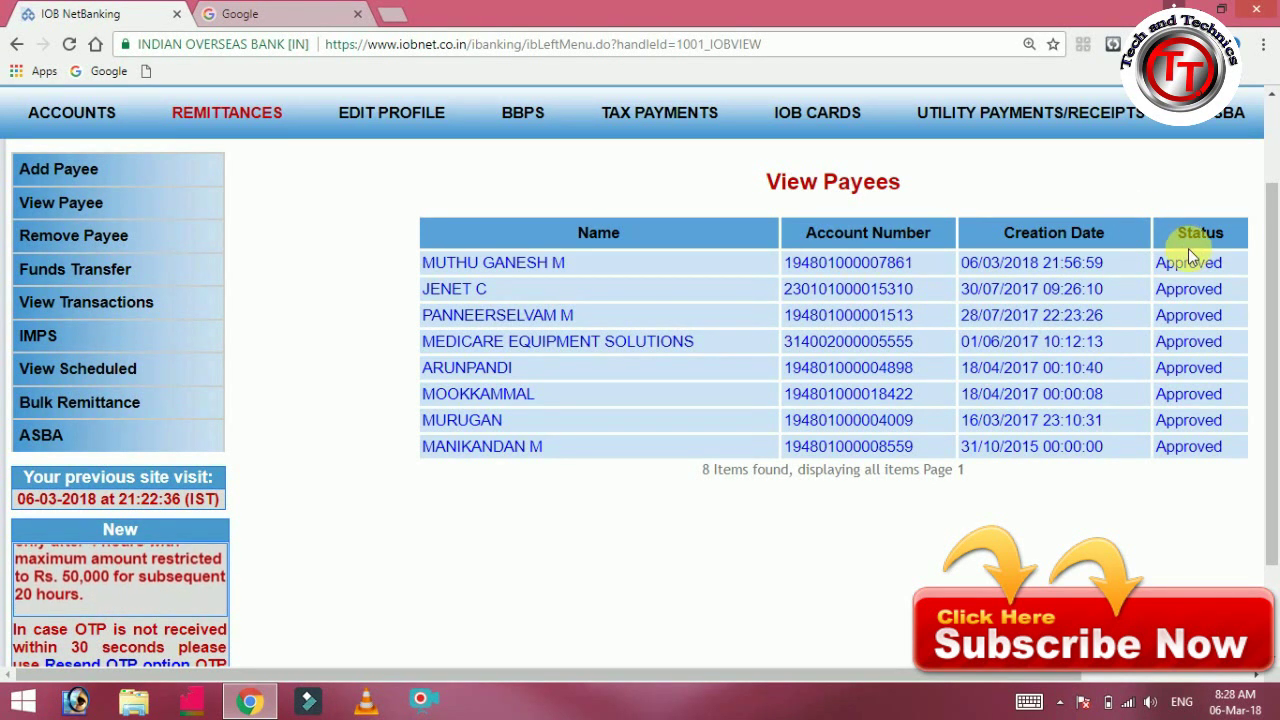
pyautogui.scroll(1, 1268, 258)
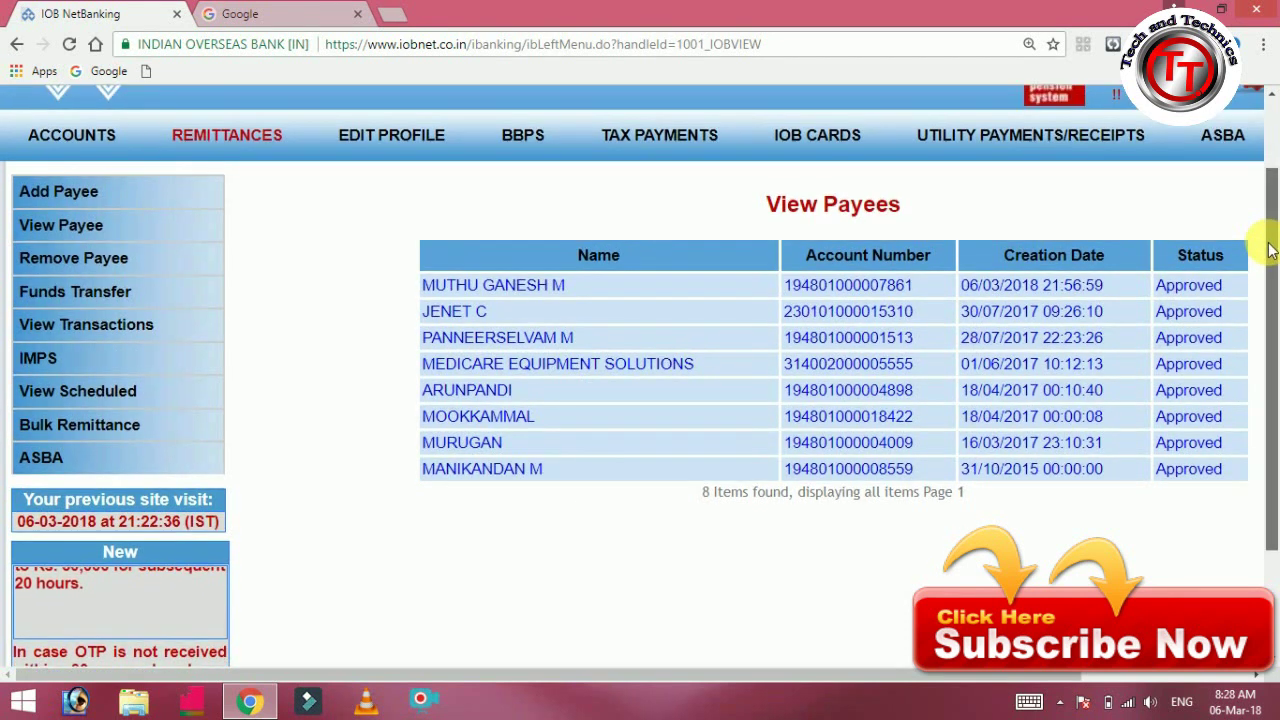
pyautogui.scroll(-1, 1268, 258)
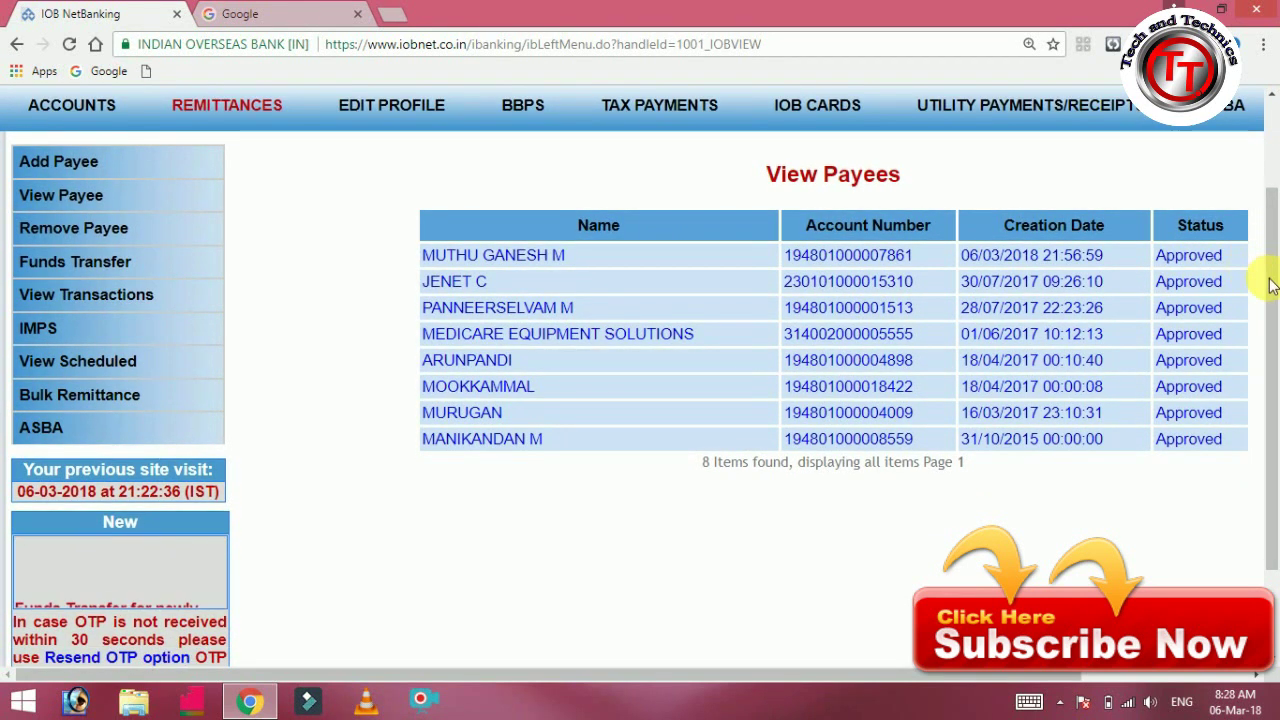
pyautogui.scroll(1, 1250, 268)
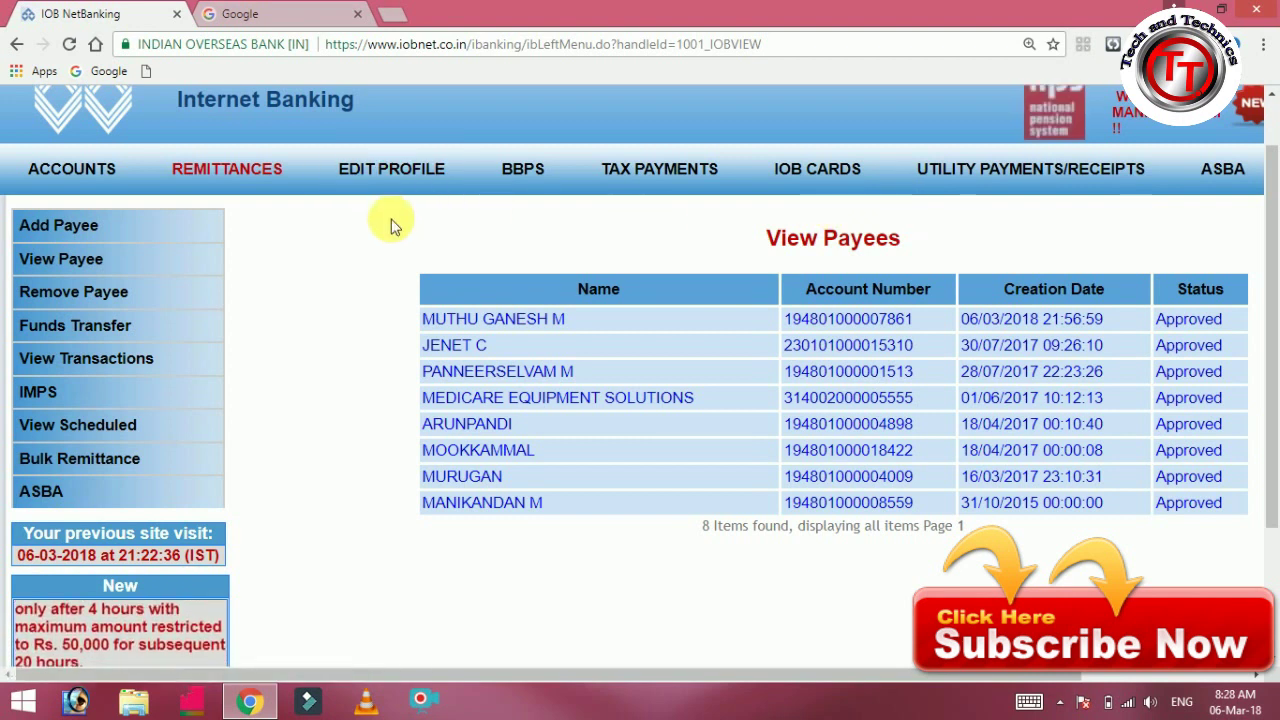
pyautogui.moveTo(457, 320); pyautogui.dragTo(535, 329)
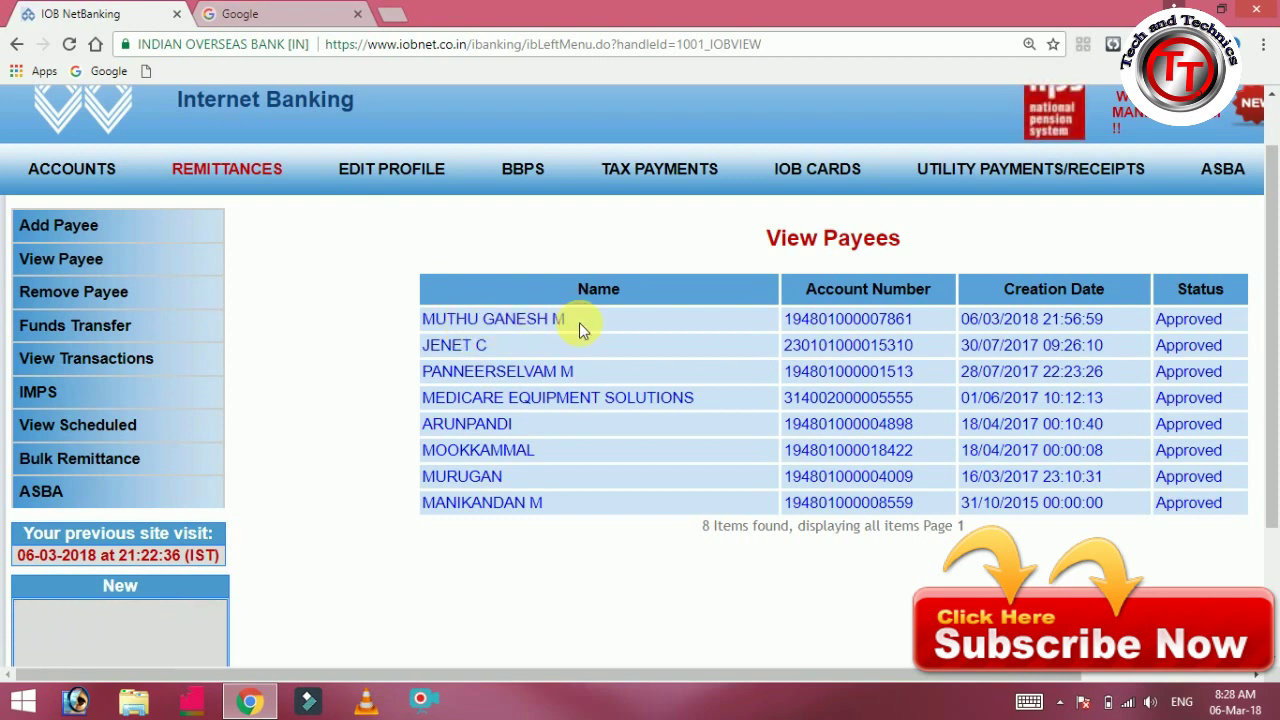
pyautogui.hotkey('ctrl', '+')
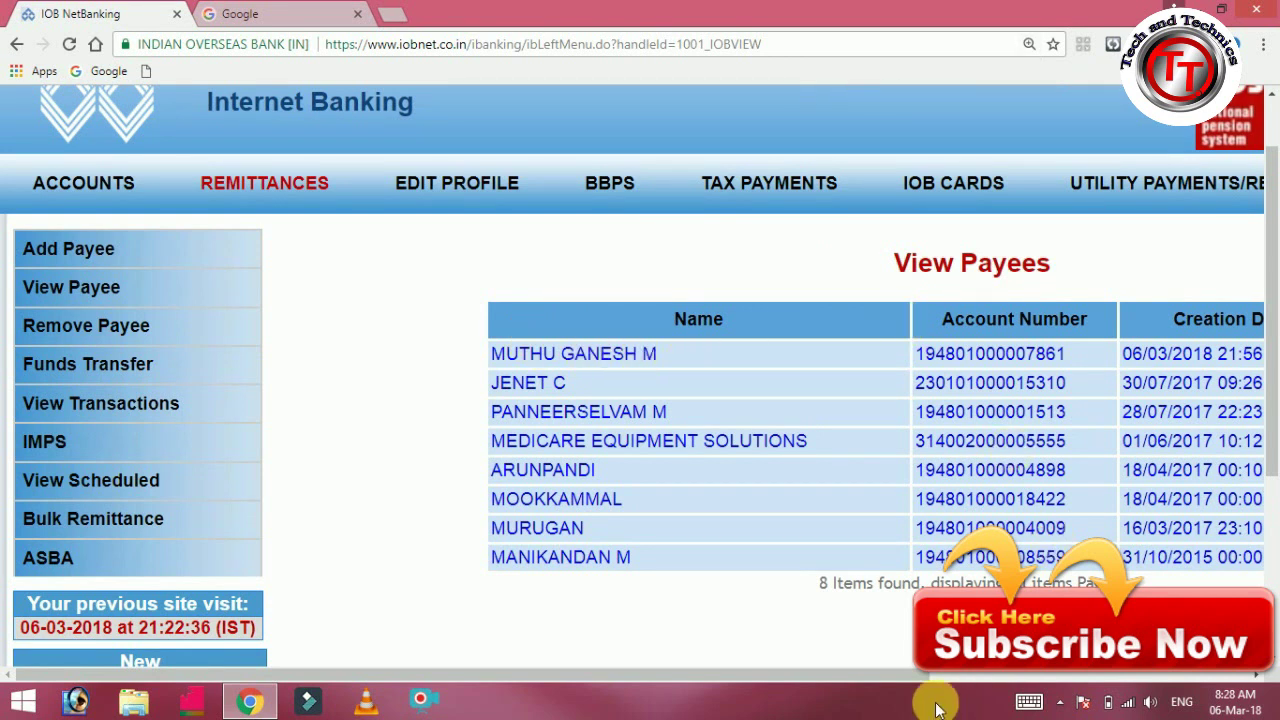
pyautogui.moveTo(908, 675); pyautogui.dragTo(1084, 680)
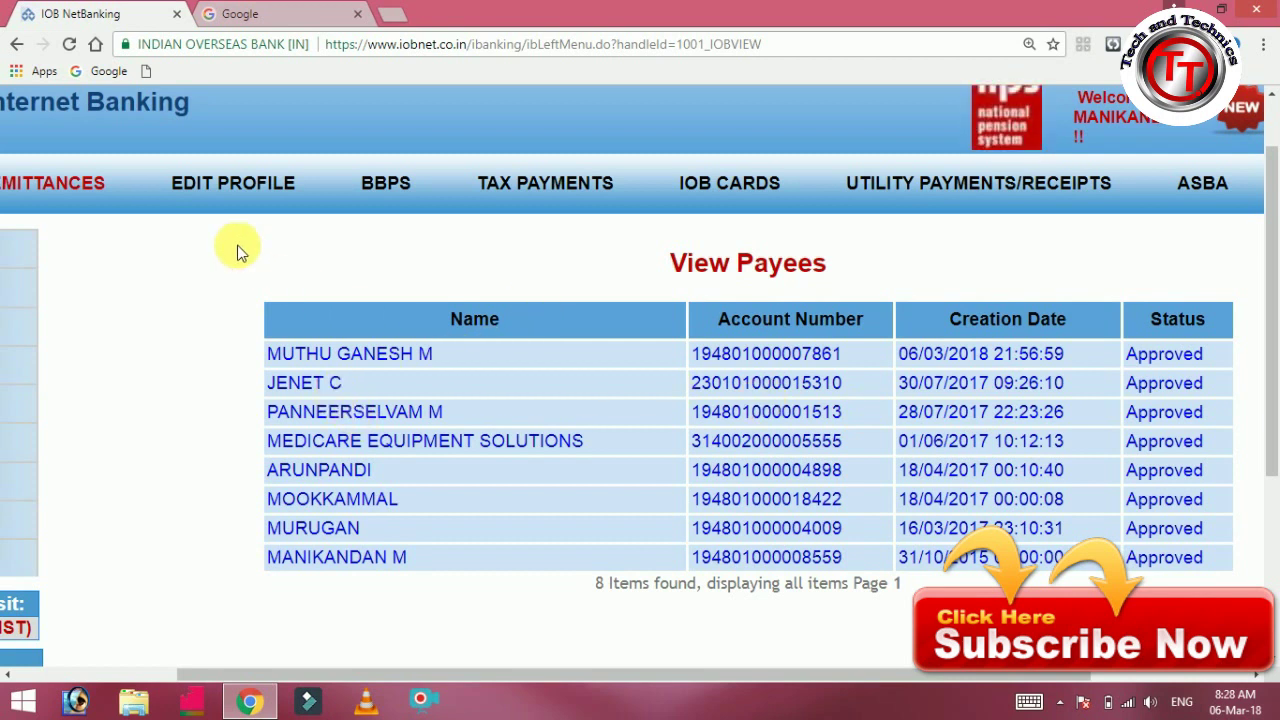
pyautogui.hotkey('ctrl', '-')
pyautogui.hotkey('ctrl', '-')
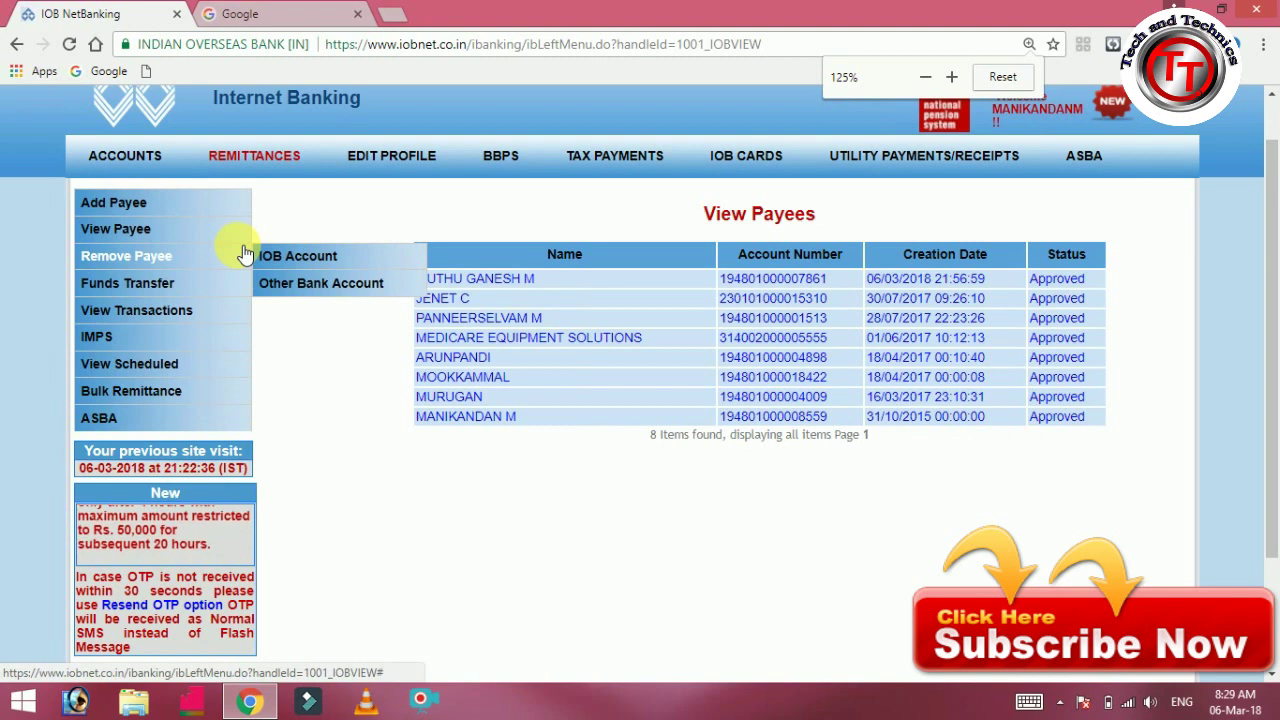
# - Choose Add Payee for an Other Bank Account and pass the payee-limit notice
pyautogui.moveTo(182, 215)
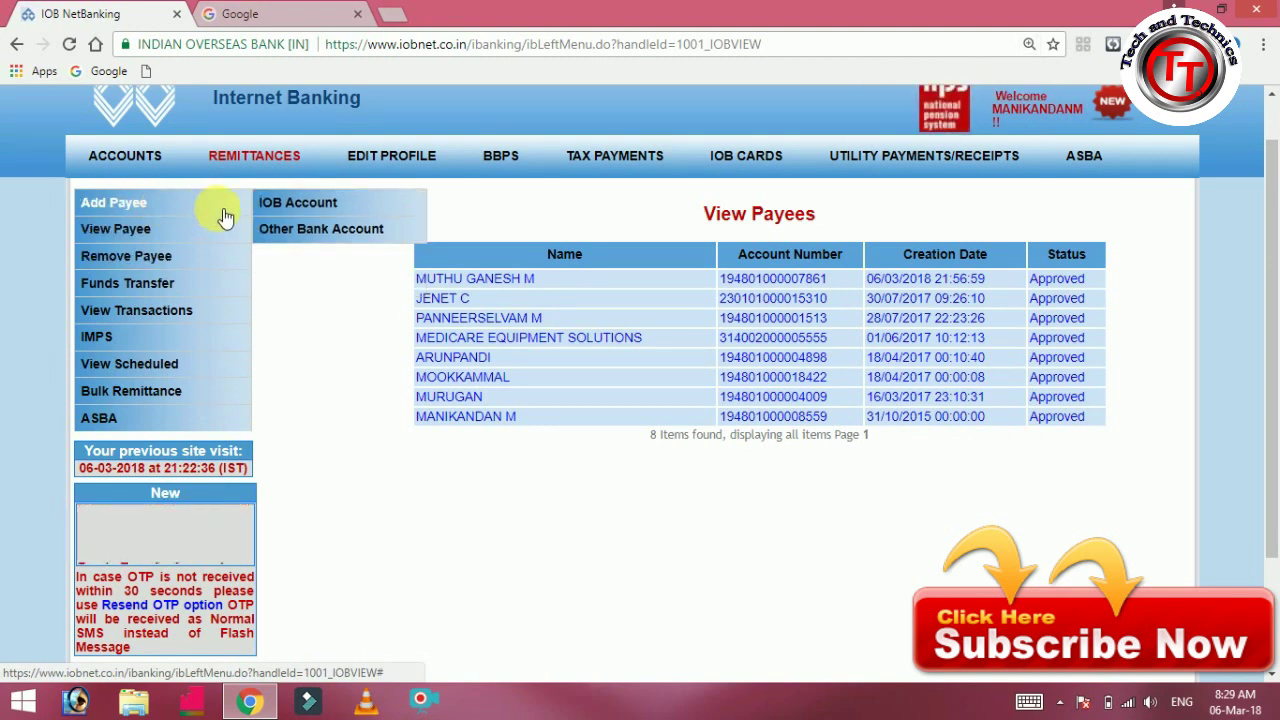
pyautogui.click(299, 231)
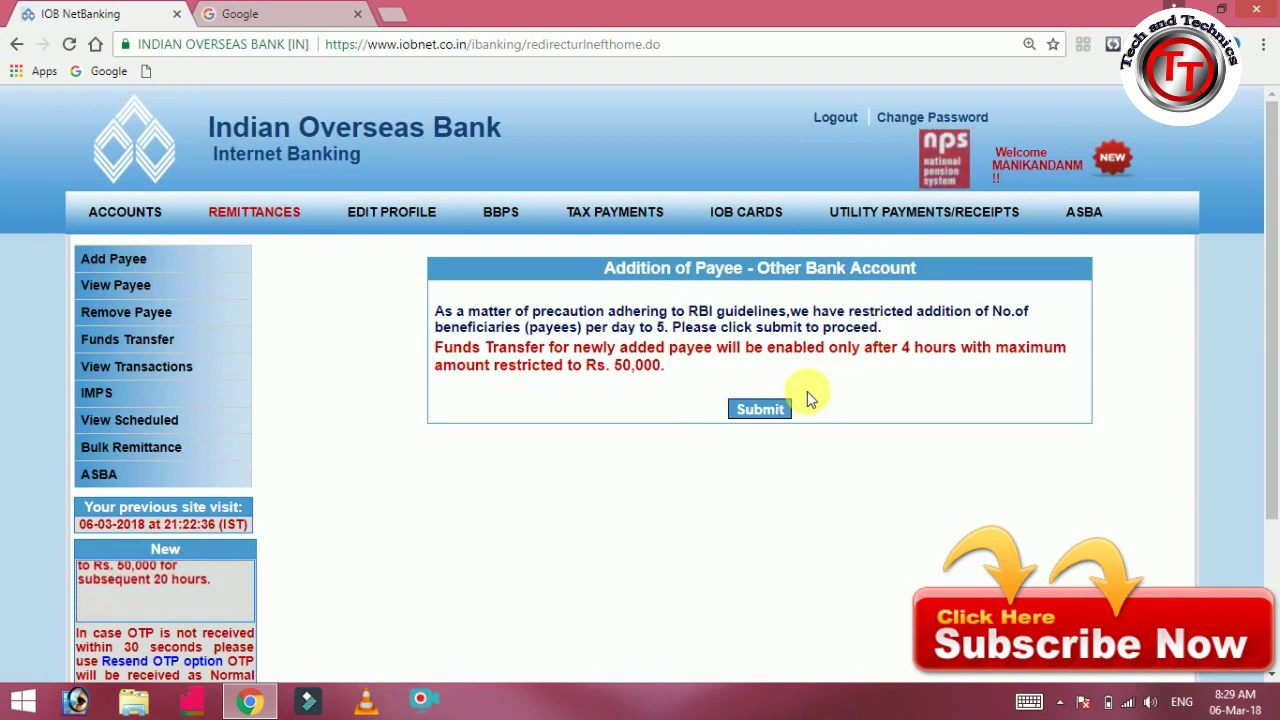
pyautogui.click(760, 409)
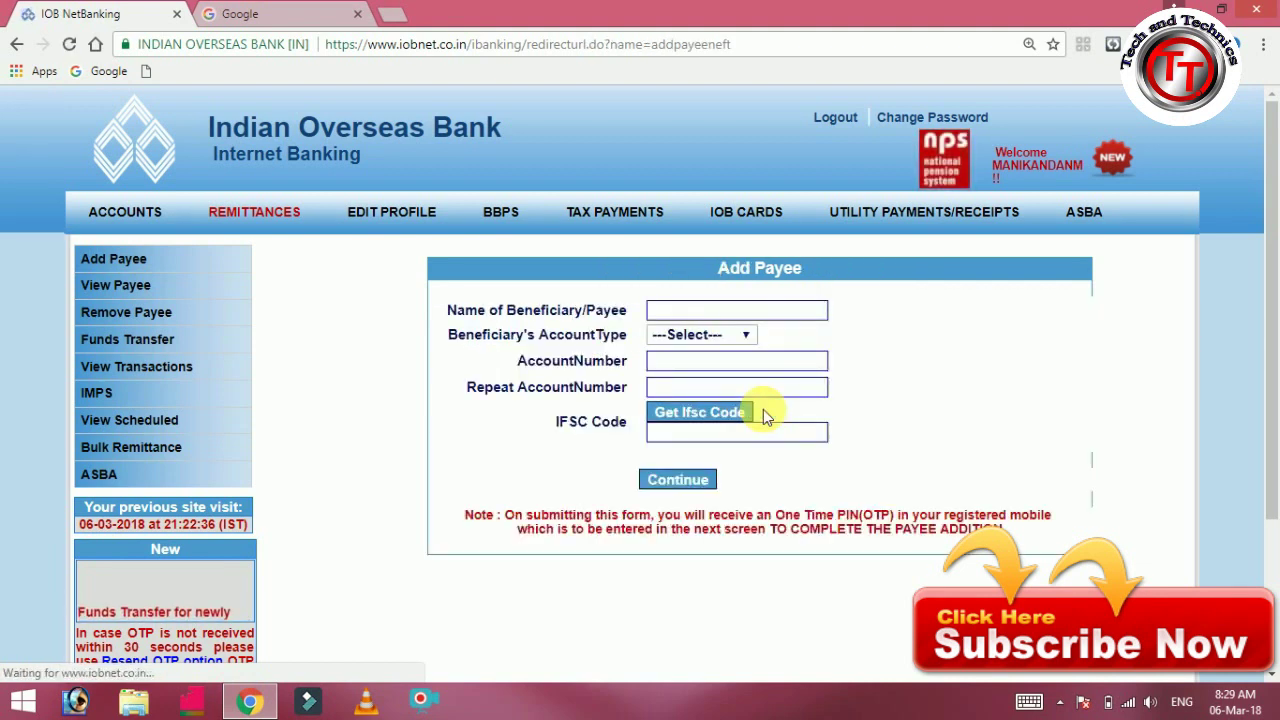
pyautogui.moveTo(1273, 222); pyautogui.dragTo(1268, 265)
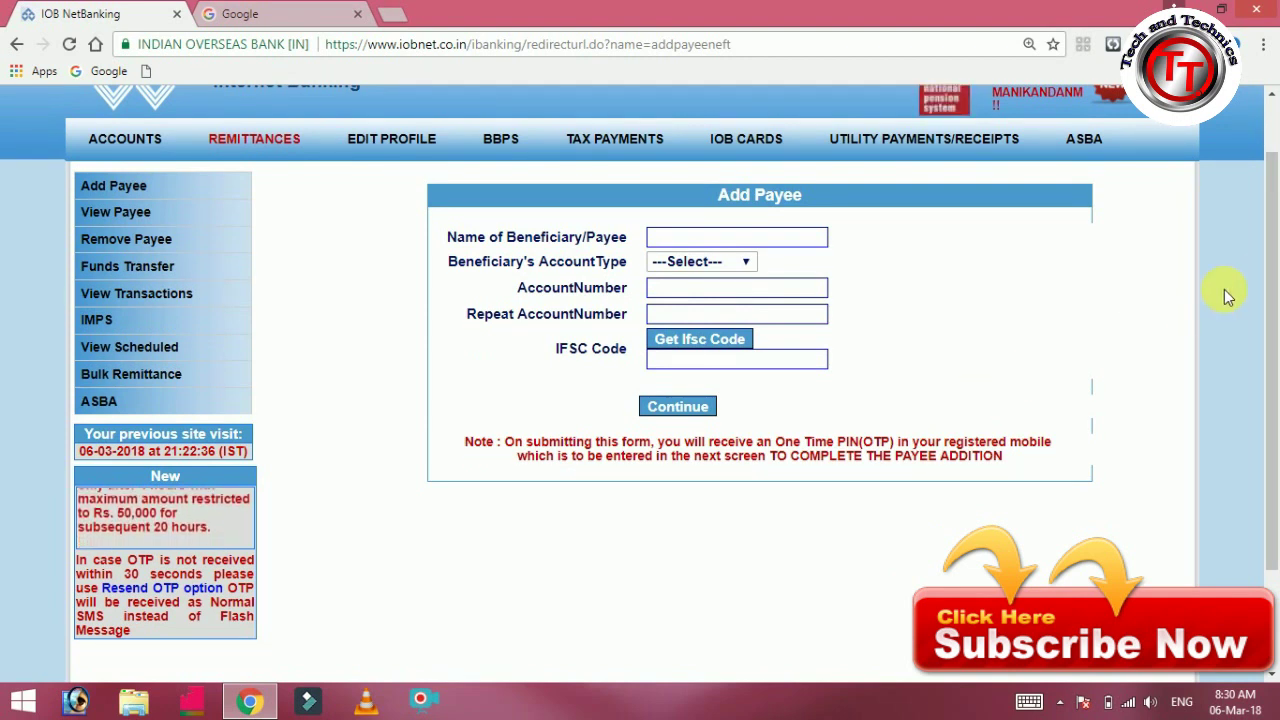
pyautogui.moveTo(1271, 292); pyautogui.dragTo(1271, 300)
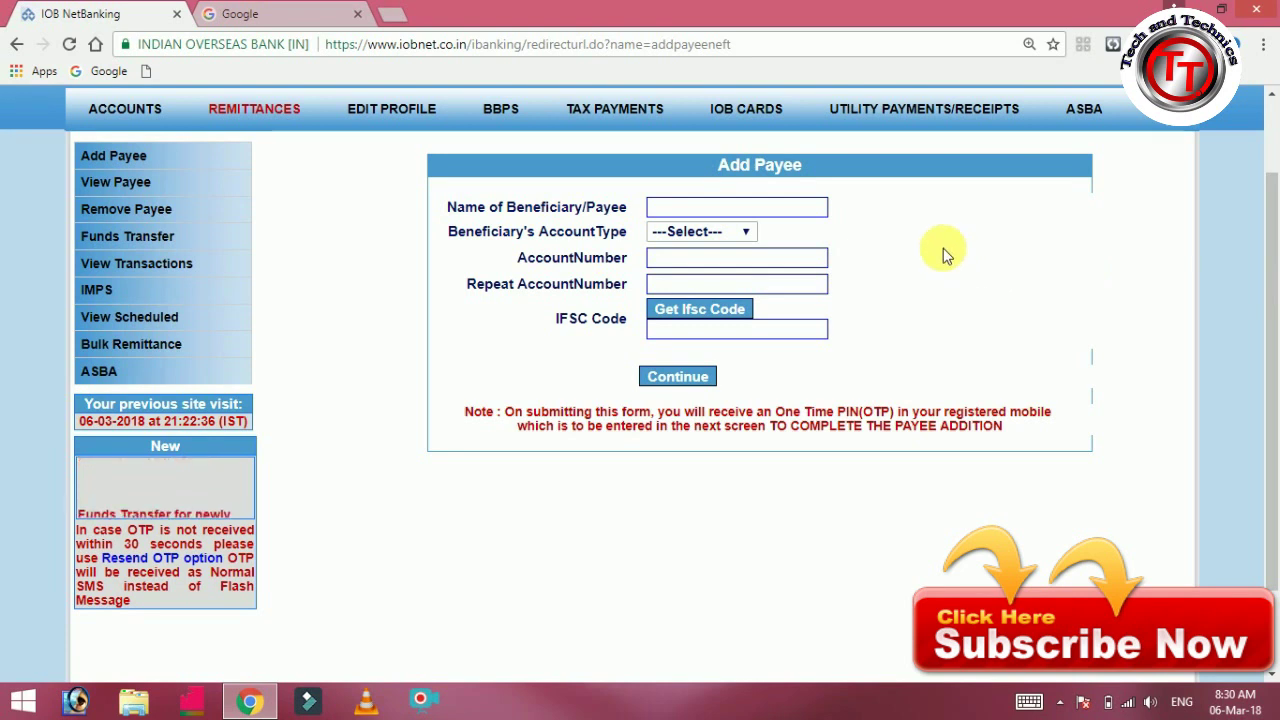
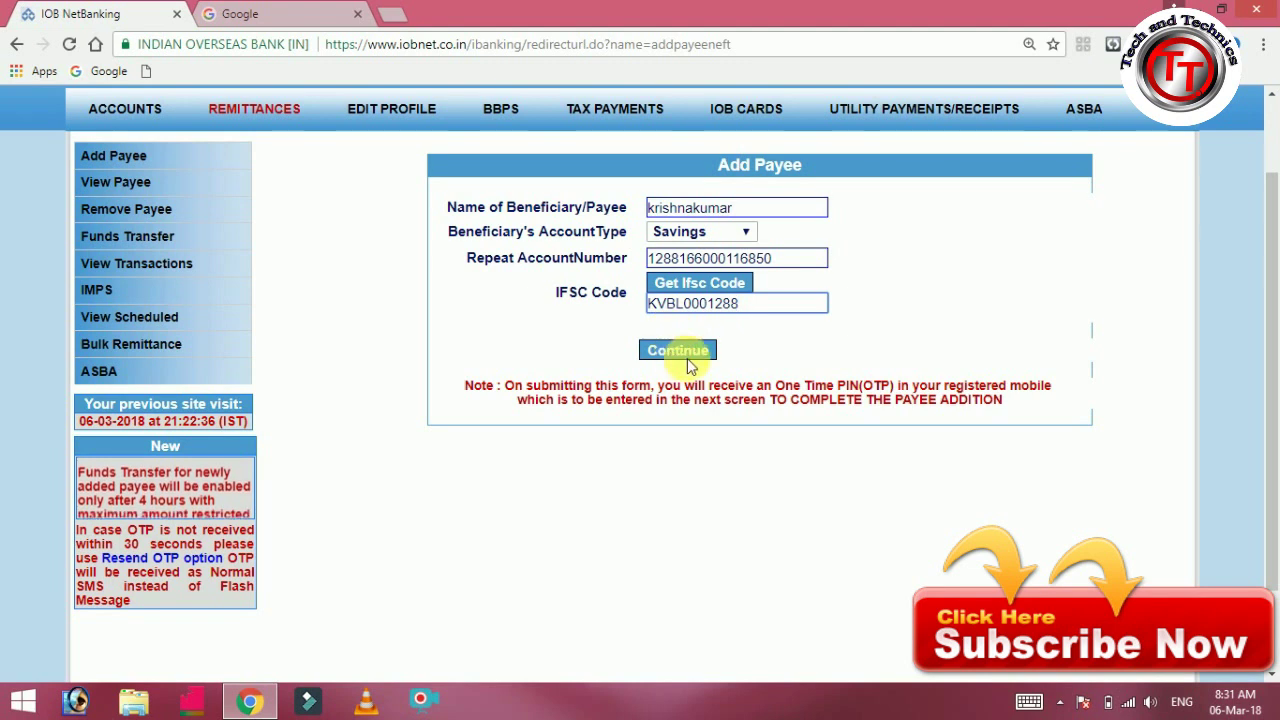
# - Submit the new payee's details on the Add Payee form for OTP verification
pyautogui.click(700, 353)
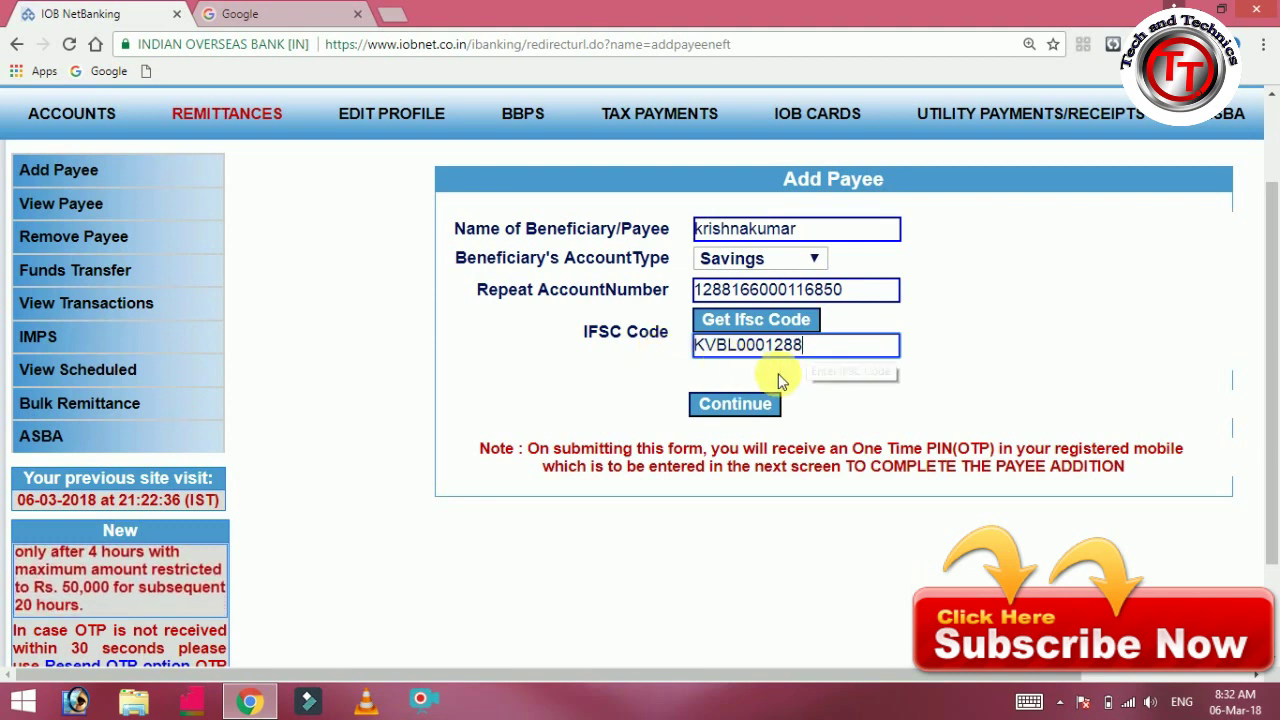
pyautogui.click(744, 411)
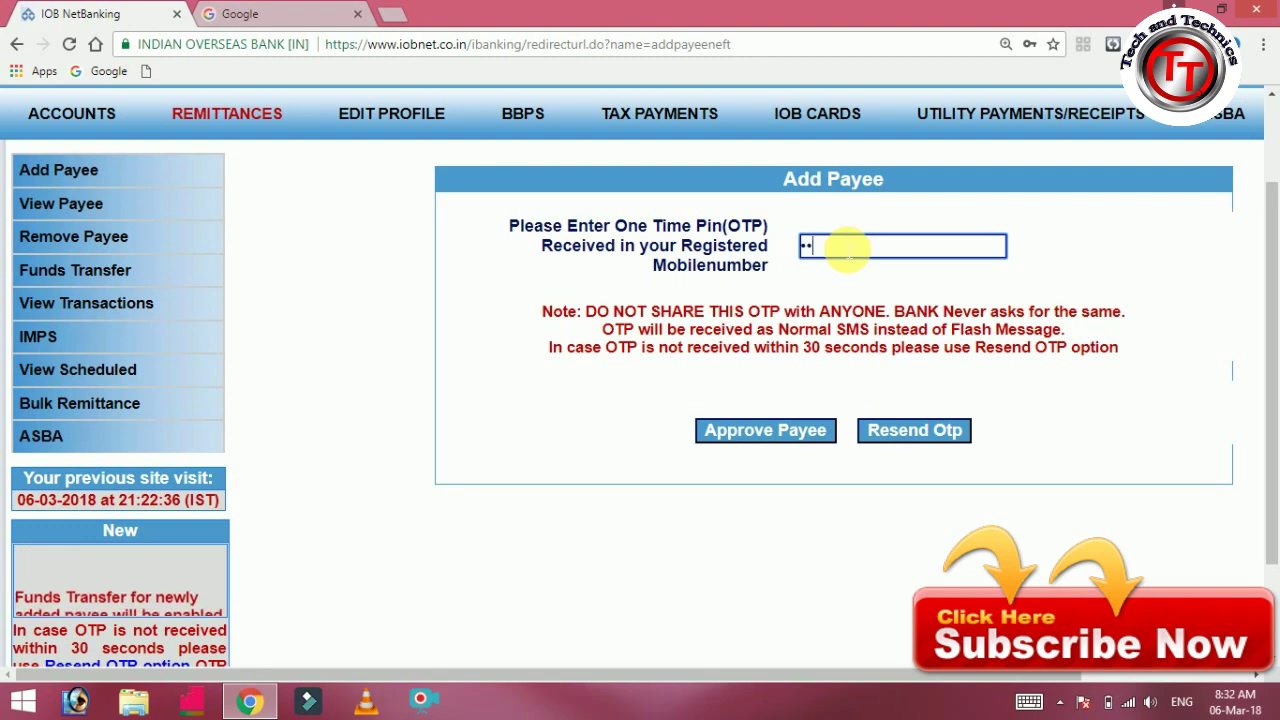
# - Enter the received one-time PIN and approve the new inter-bank payee
pyautogui.write('***')
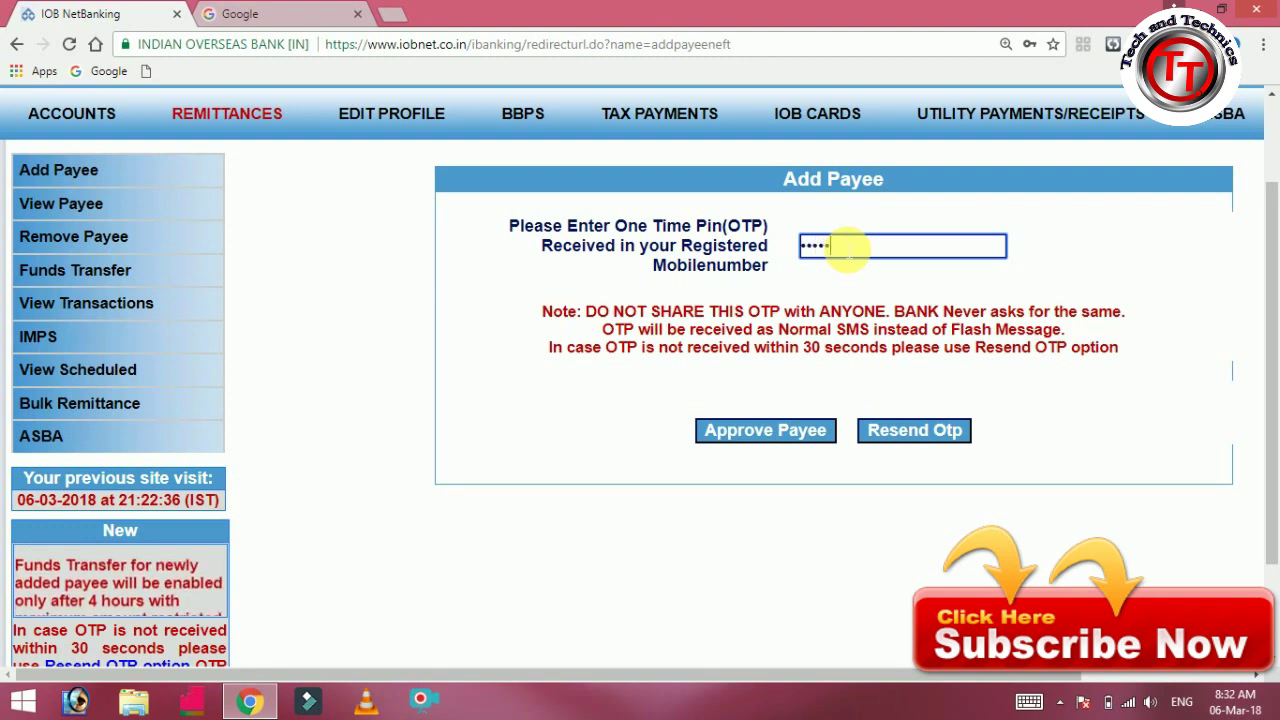
pyautogui.write('*')
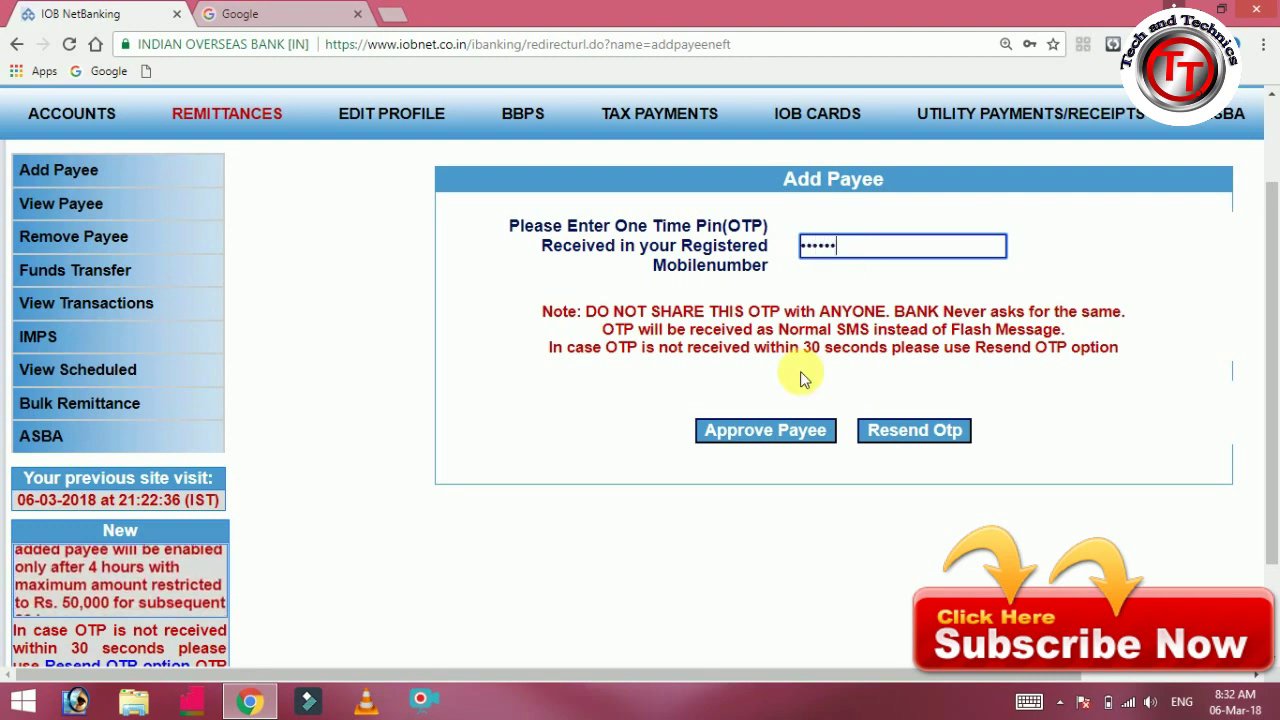
pyautogui.click(772, 430)
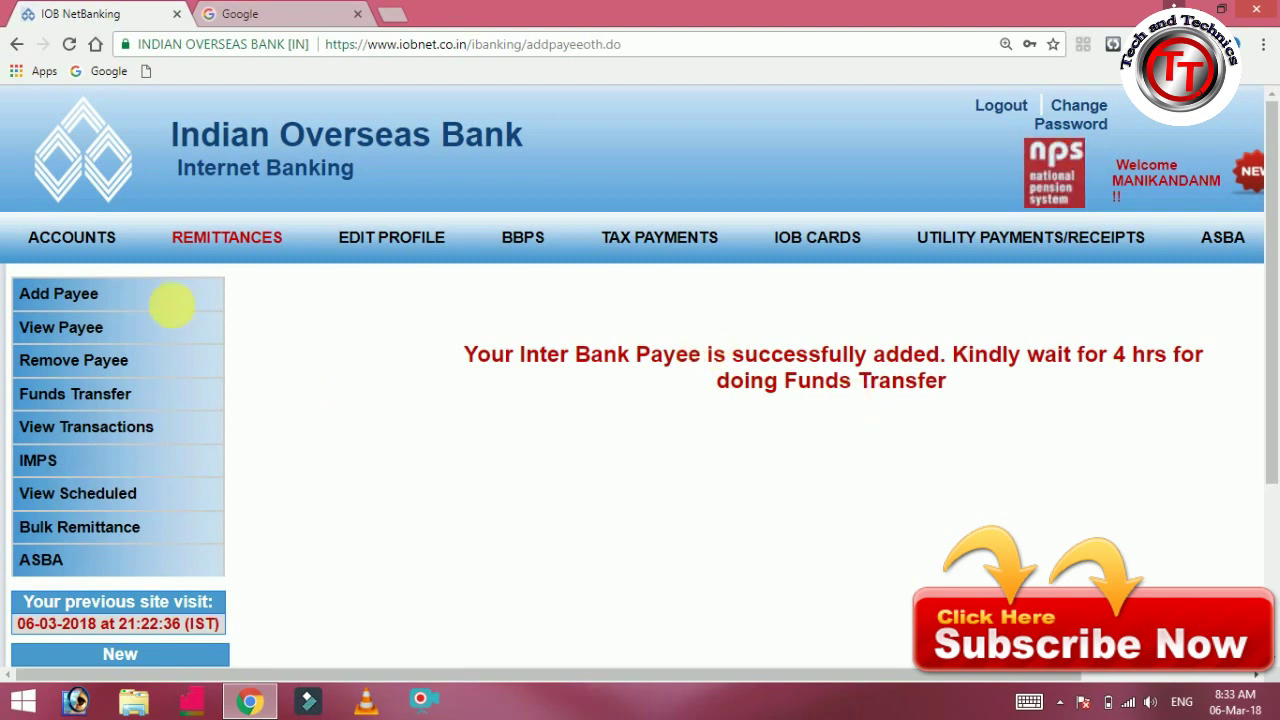
# - Go to View Payee > Other Bank Account to list payees at other banks
pyautogui.moveTo(206, 364)
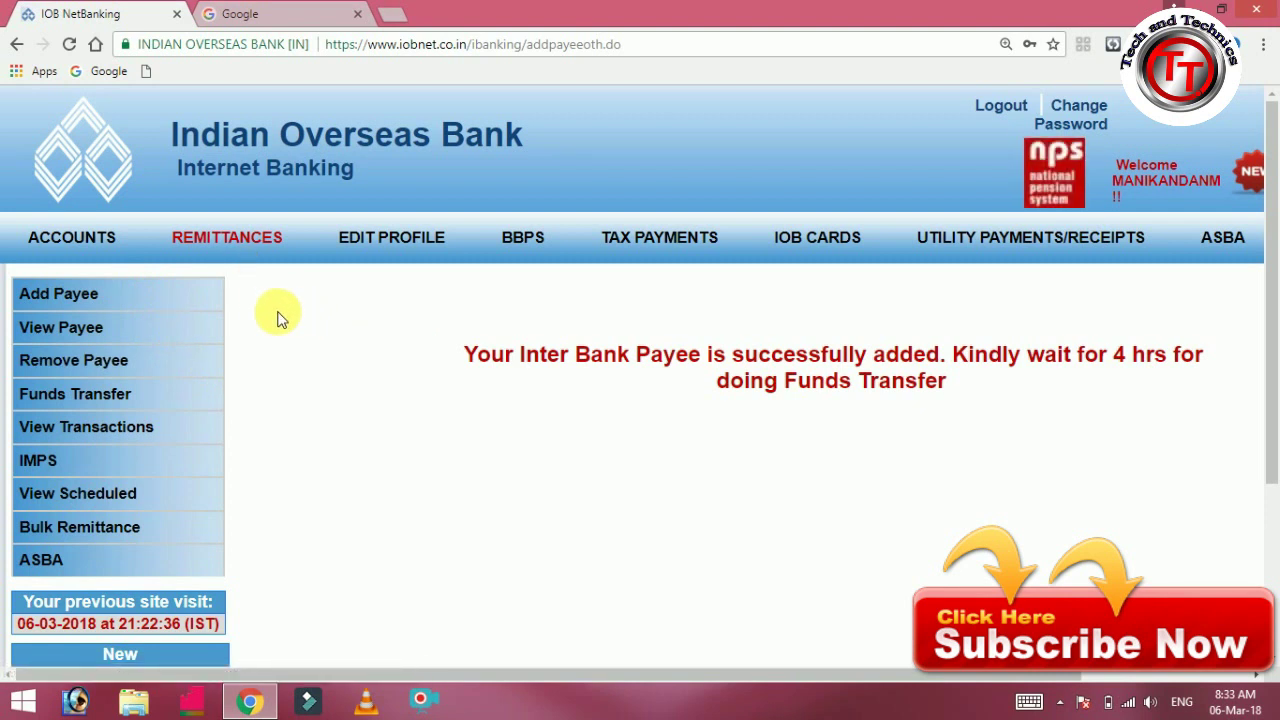
pyautogui.moveTo(209, 333)
pyautogui.moveTo(171, 394)
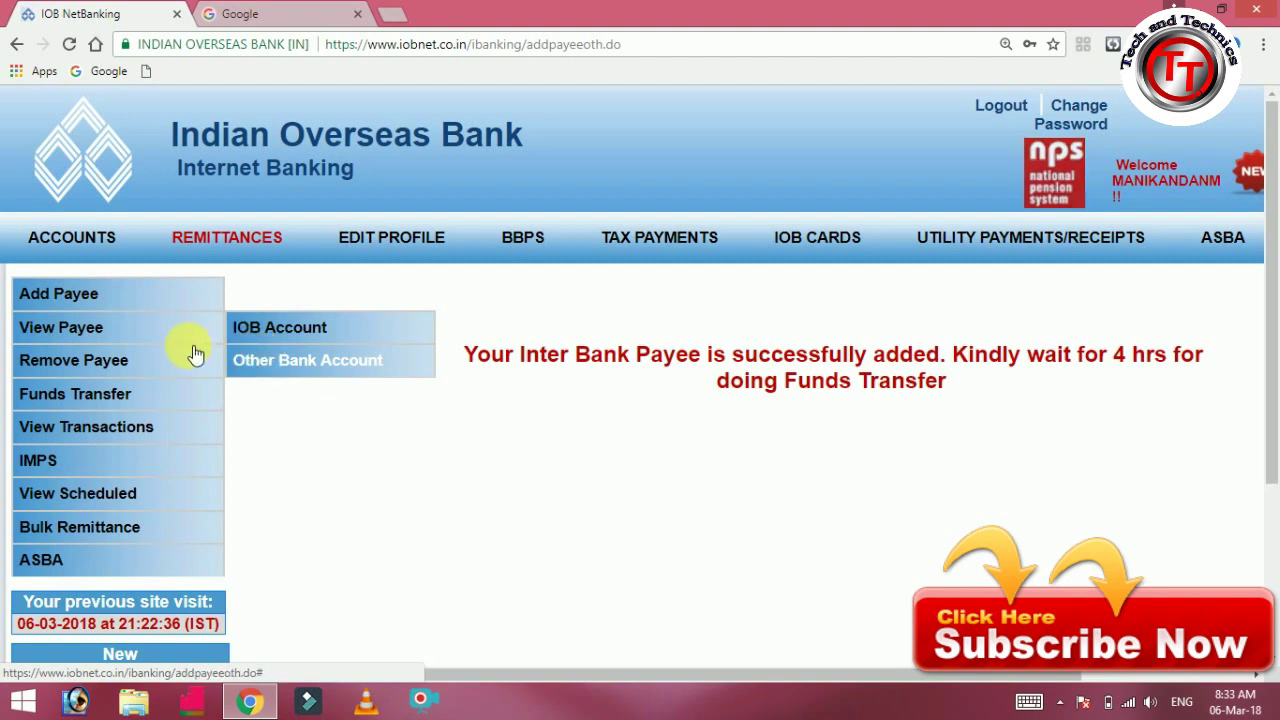
pyautogui.click(267, 360)
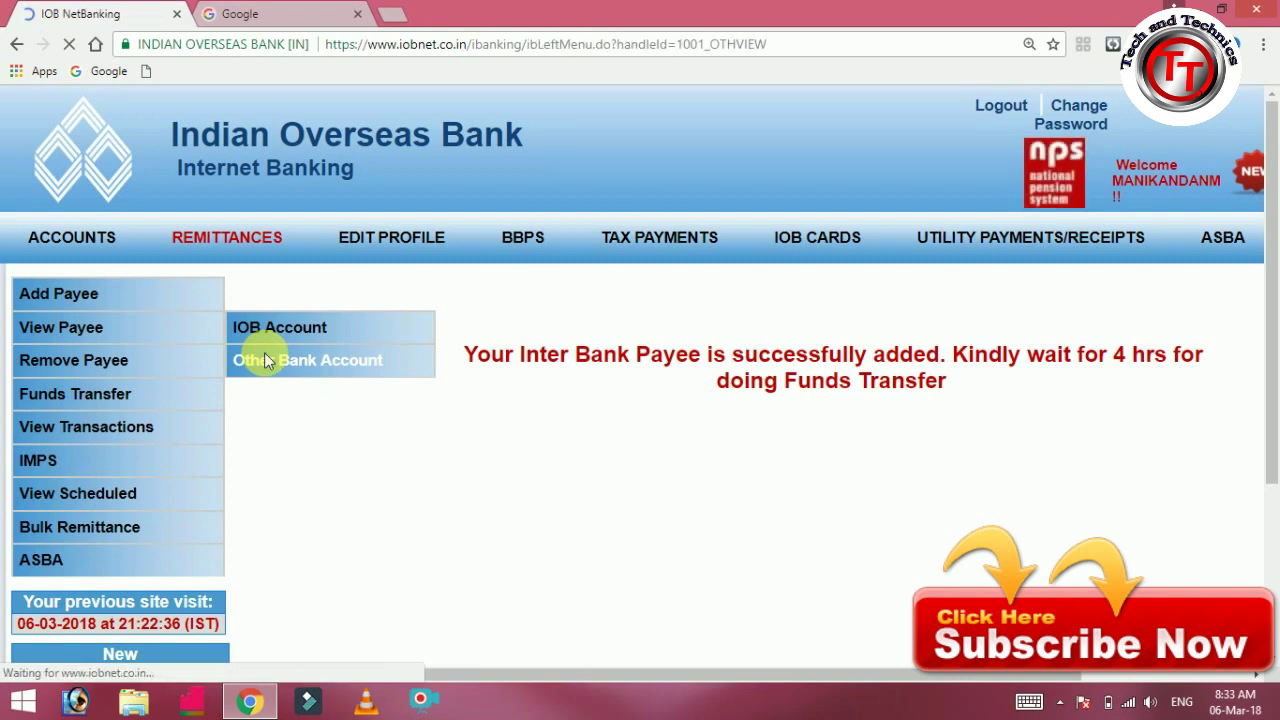
# - Scroll the View Payees table to confirm the new KVBL0001288 payee shows Approved status
pyautogui.scroll(-1, 600, 330)
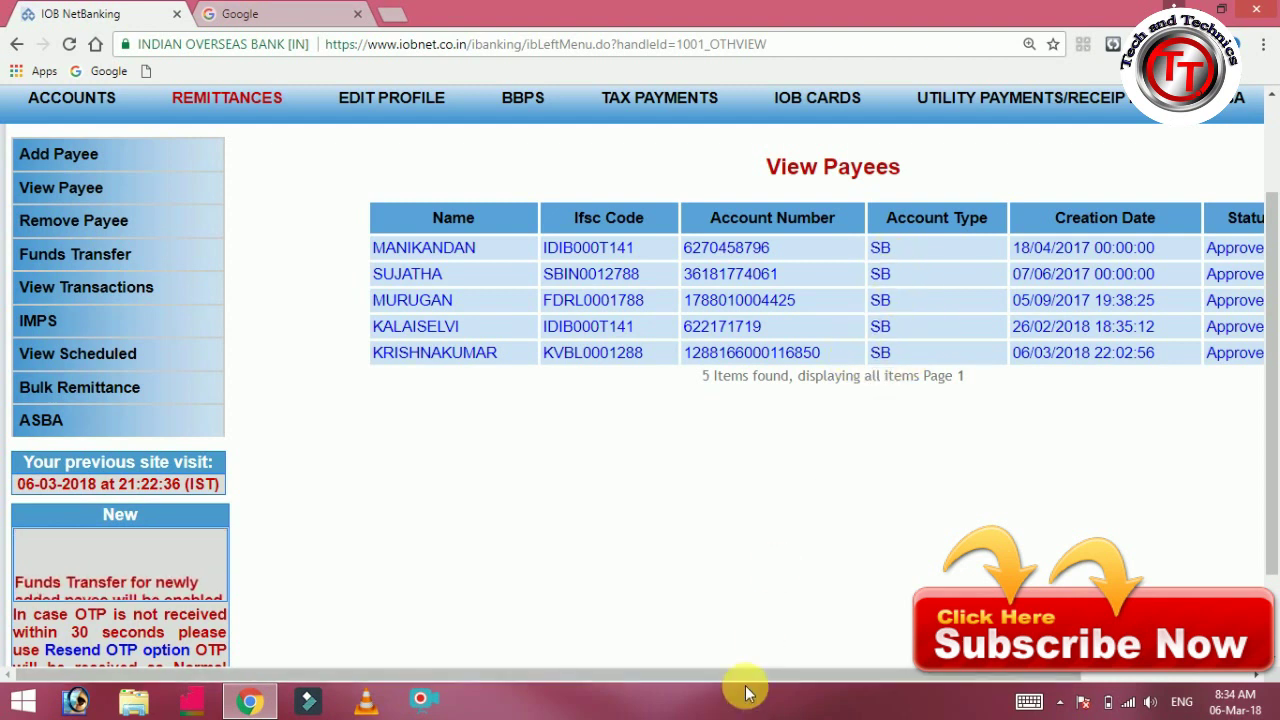
pyautogui.moveTo(797, 690); pyautogui.dragTo(823, 690)
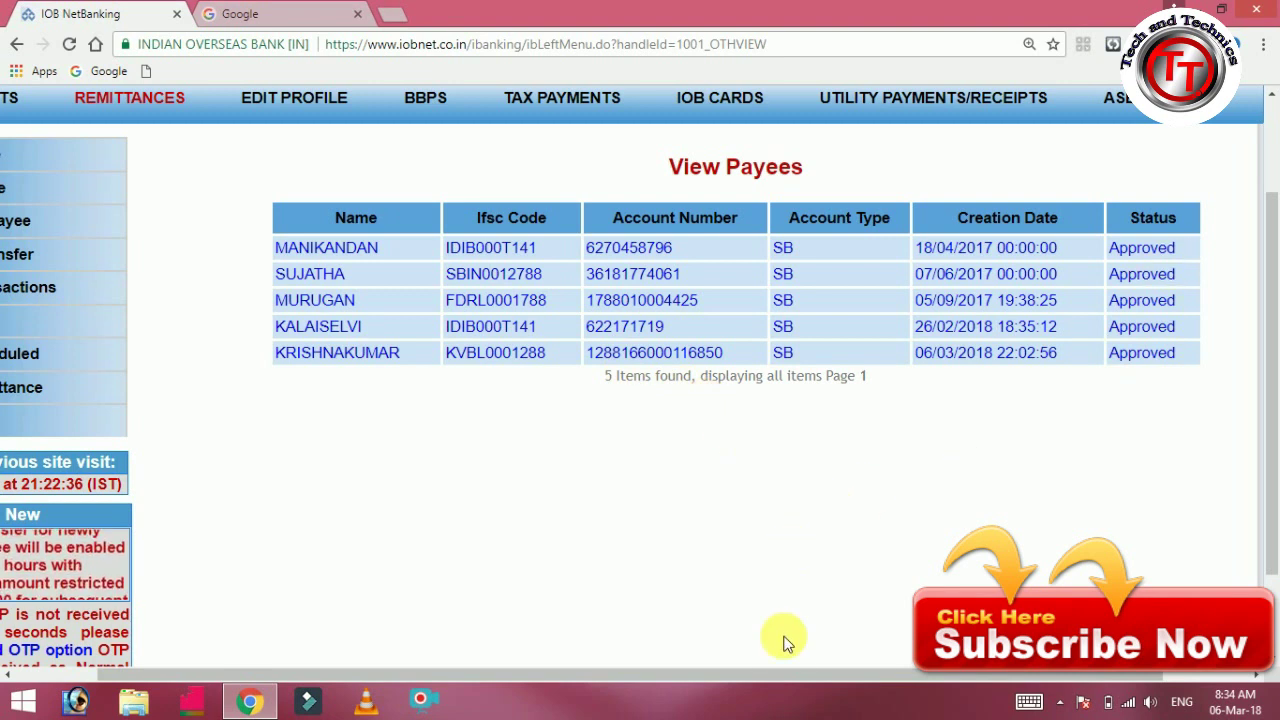
pyautogui.moveTo(784, 669); pyautogui.dragTo(543, 674)
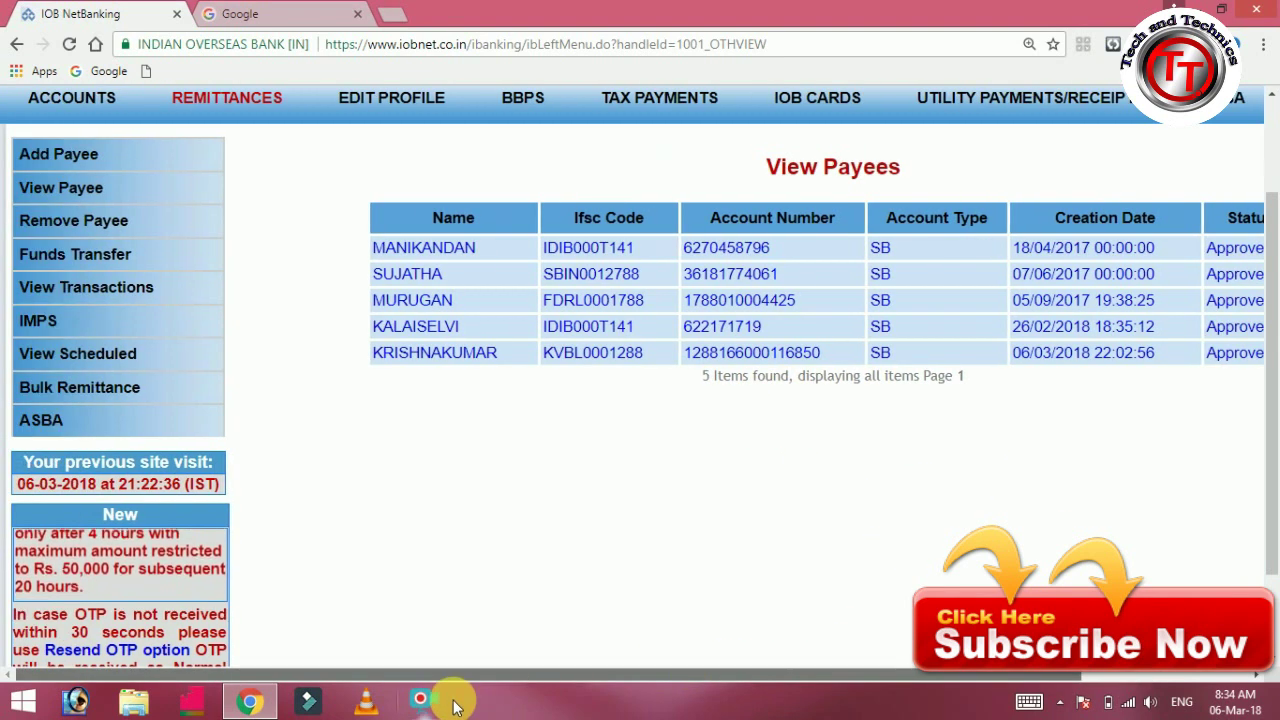
# - Go to Funds Transfer > Other Bank - IMPS - 24x7
pyautogui.moveTo(218, 430)
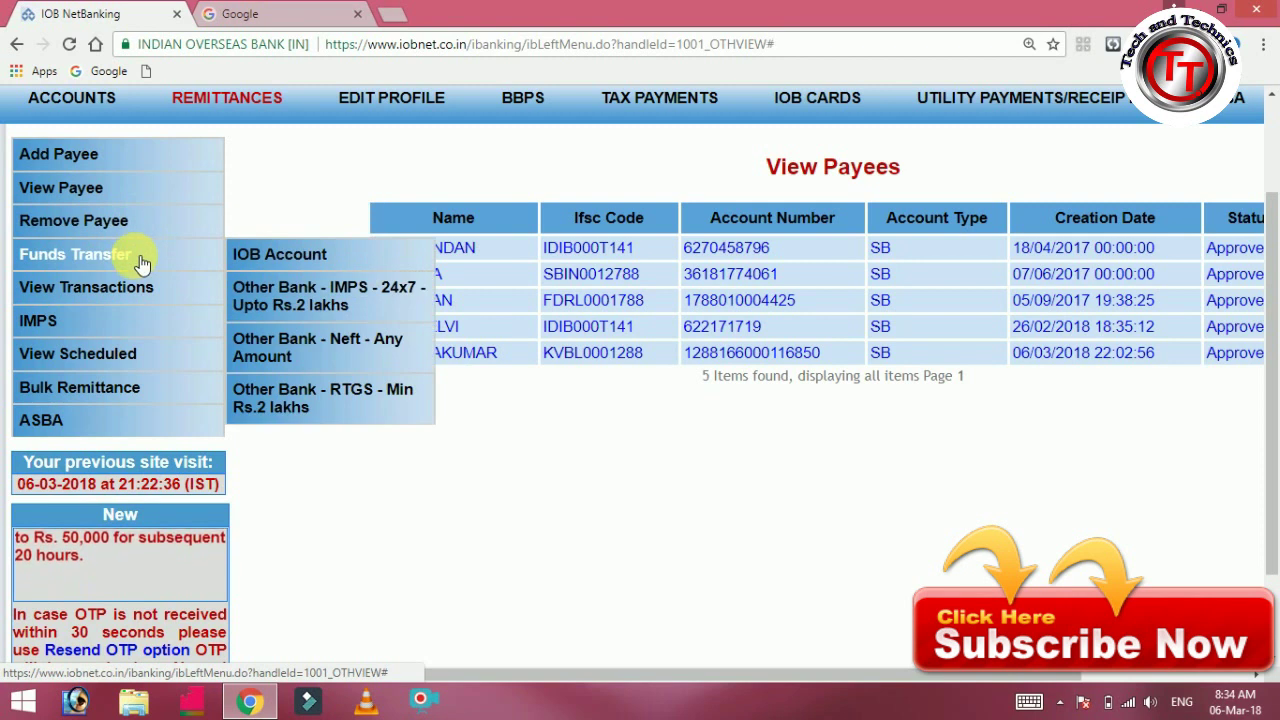
pyautogui.scroll(2, 143, 257)
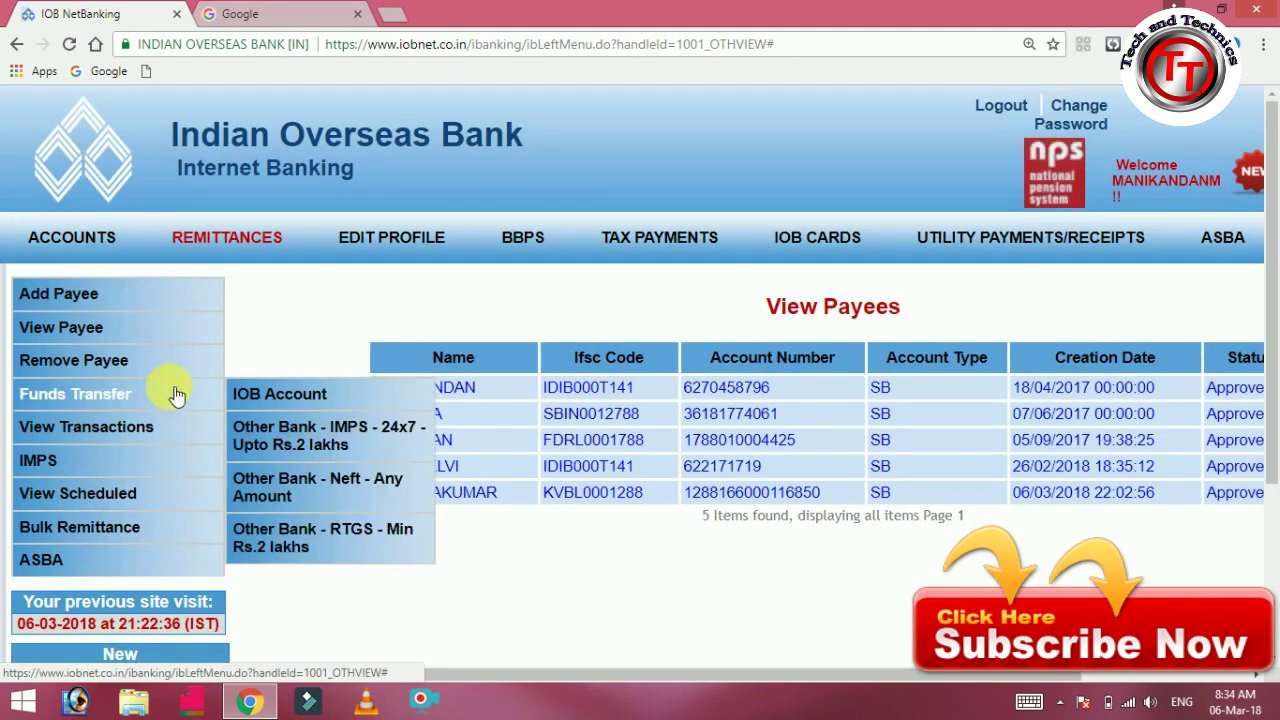
pyautogui.click(264, 432)
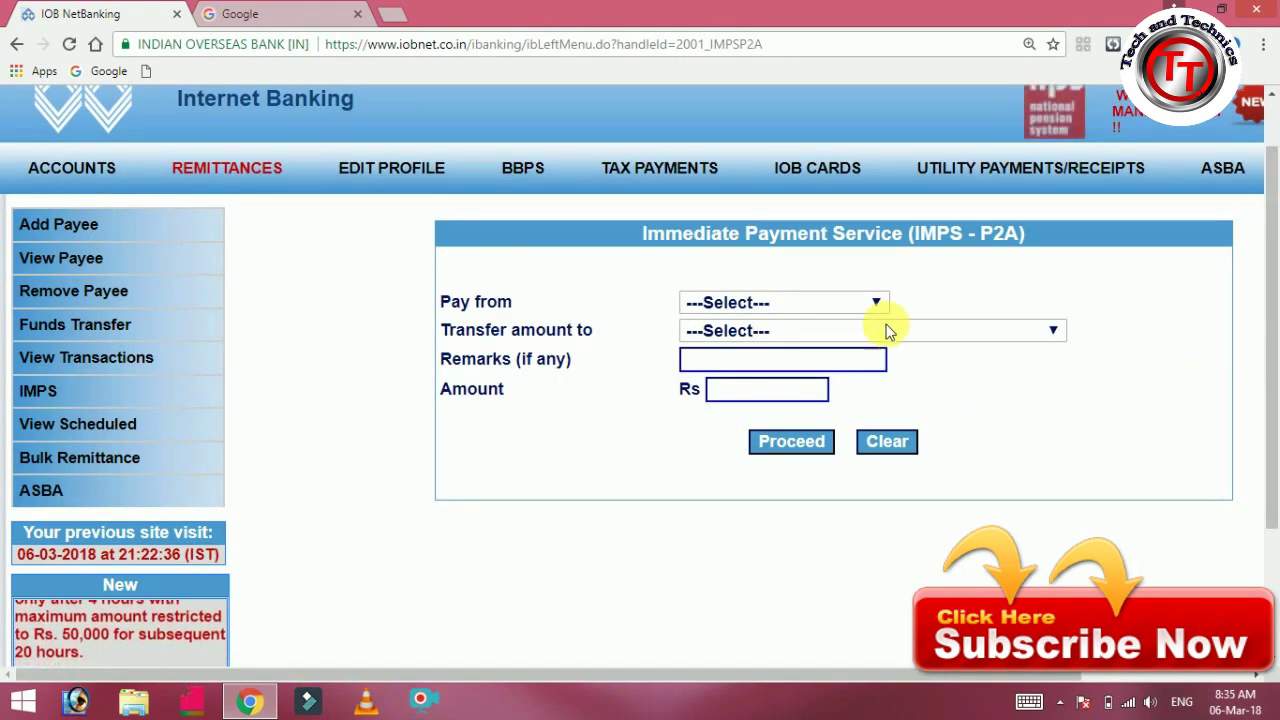
# - Pay from the user's own account to the payee with IFSC FDRL0001788
pyautogui.click(867, 304)
pyautogui.click(867, 346)
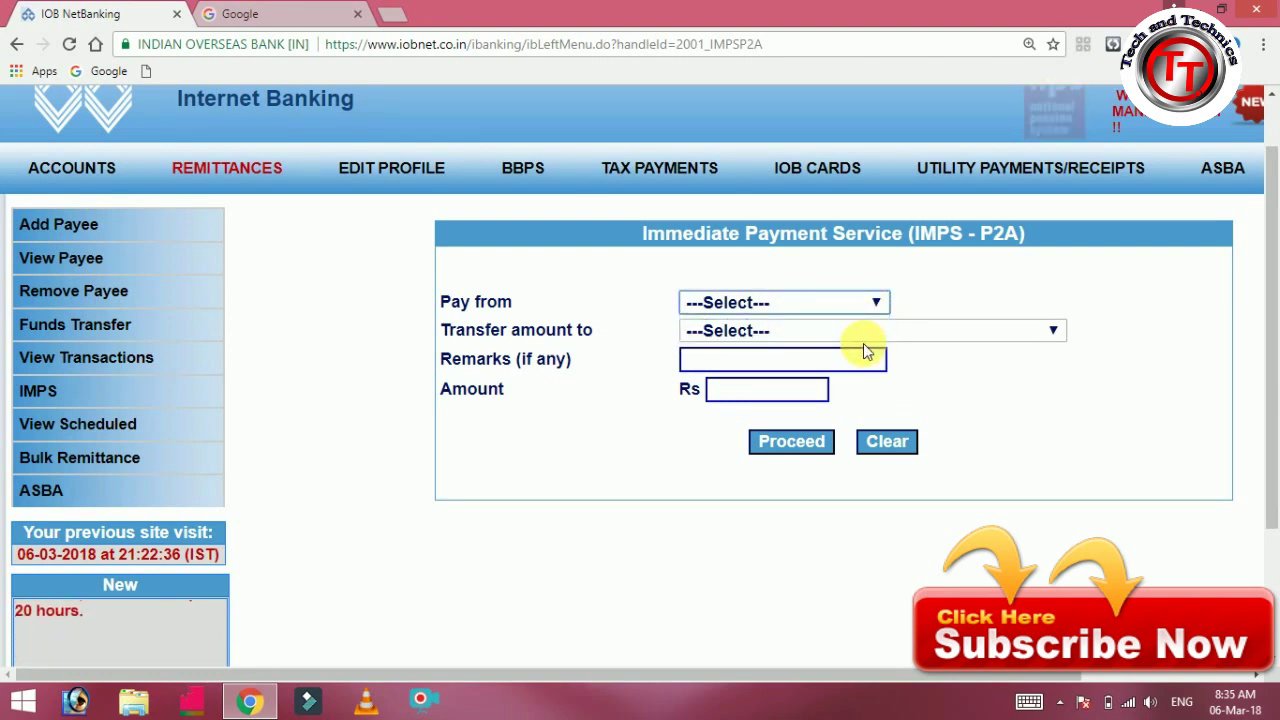
pyautogui.click(875, 331)
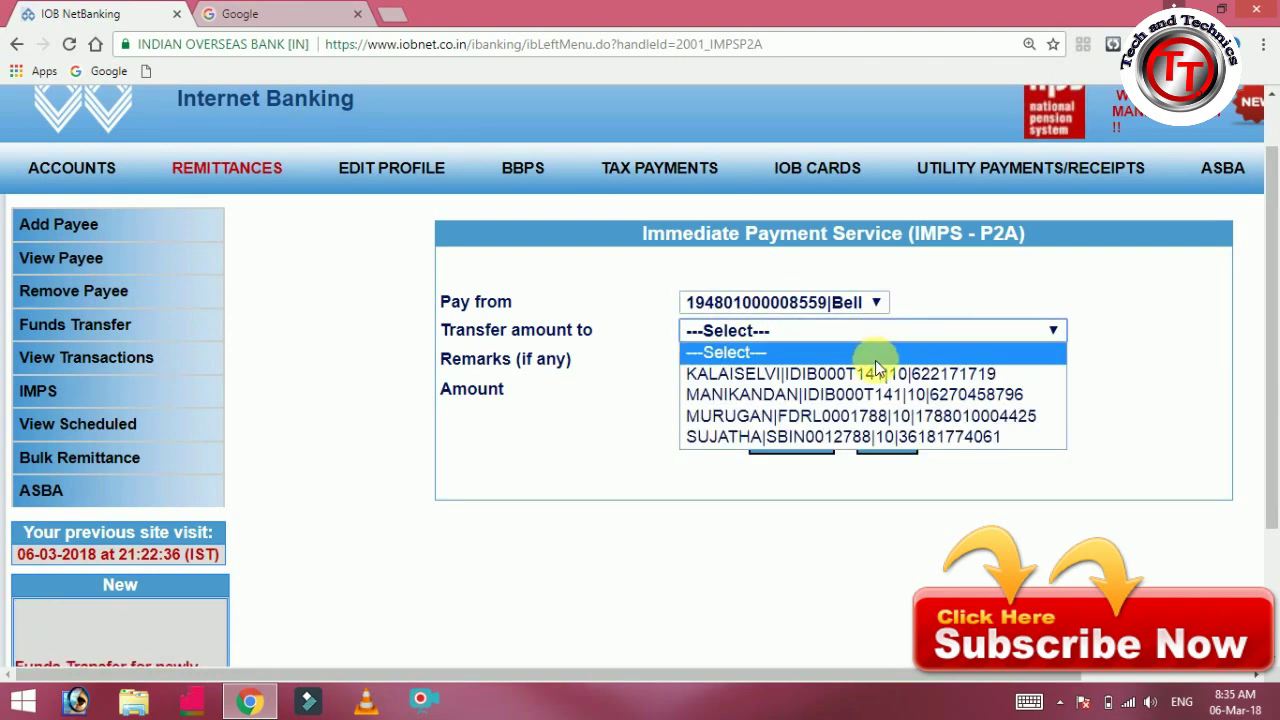
pyautogui.click(860, 414)
pyautogui.click(818, 366)
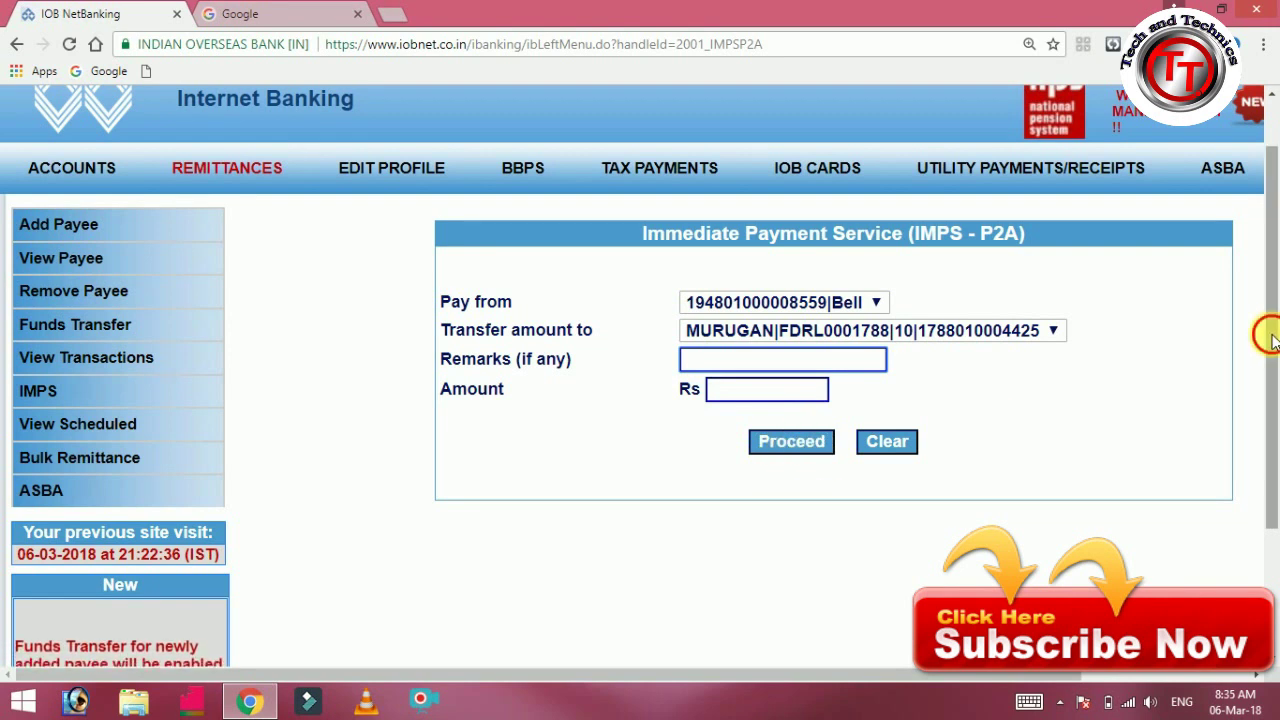
pyautogui.scroll(-1, 1266, 331)
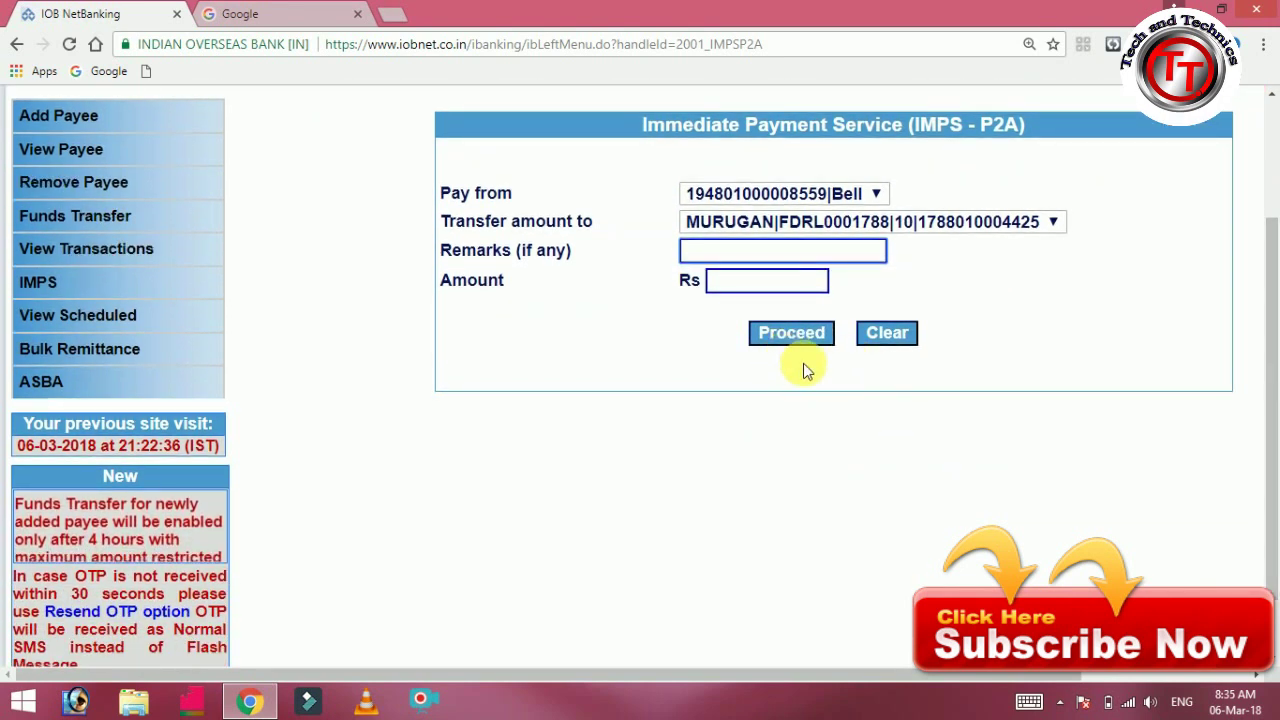